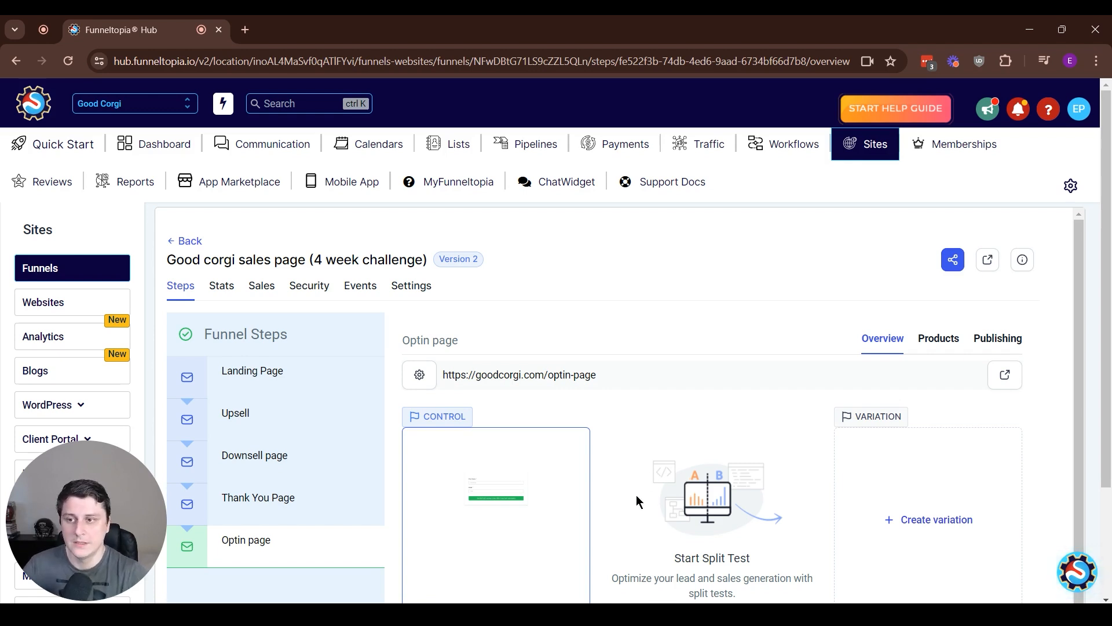
# Step: Move the Optin page to the first place in the funnel steps, above the Landing Page
pyautogui.click(300, 382)
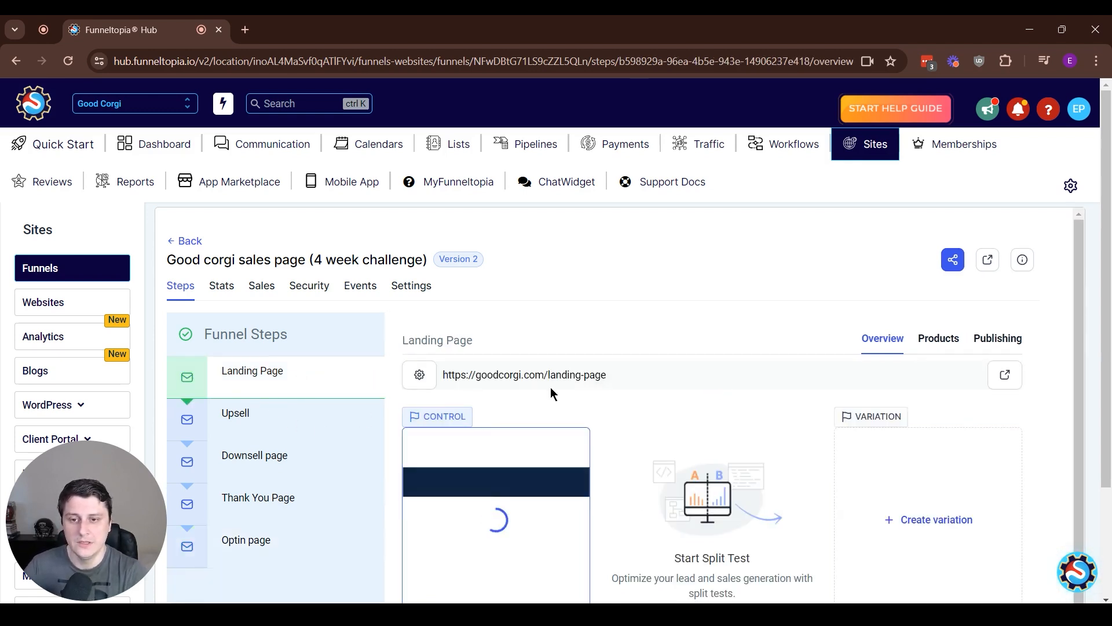
pyautogui.scroll(-1, 550, 387)
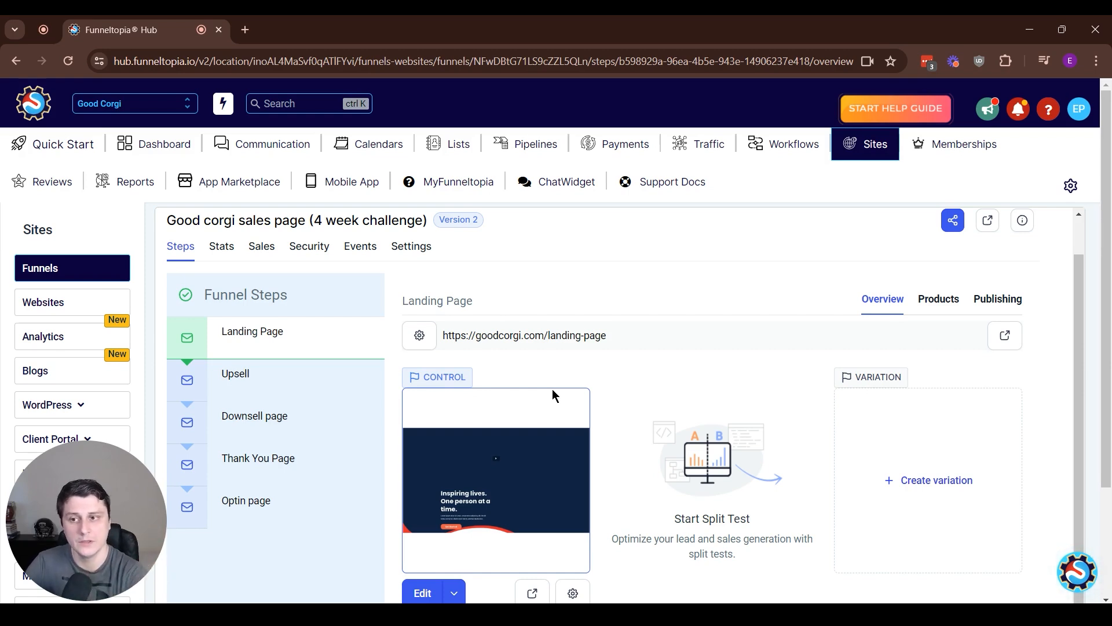
pyautogui.scroll(-1, 312, 355)
pyautogui.scroll(-3, 312, 356)
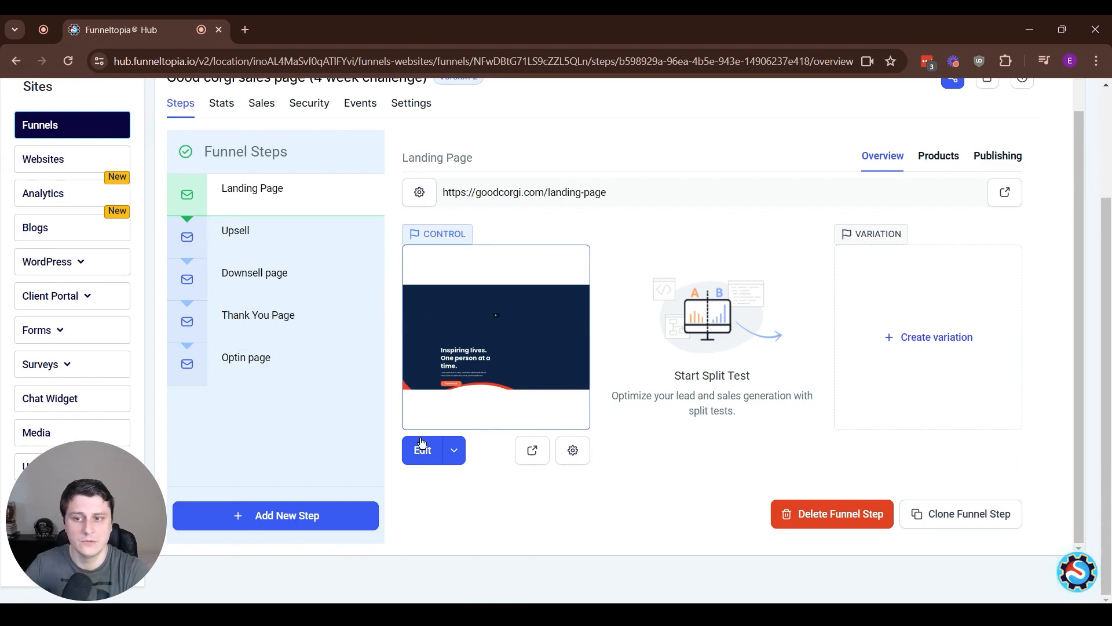
pyautogui.moveTo(261, 358); pyautogui.dragTo(261, 192)
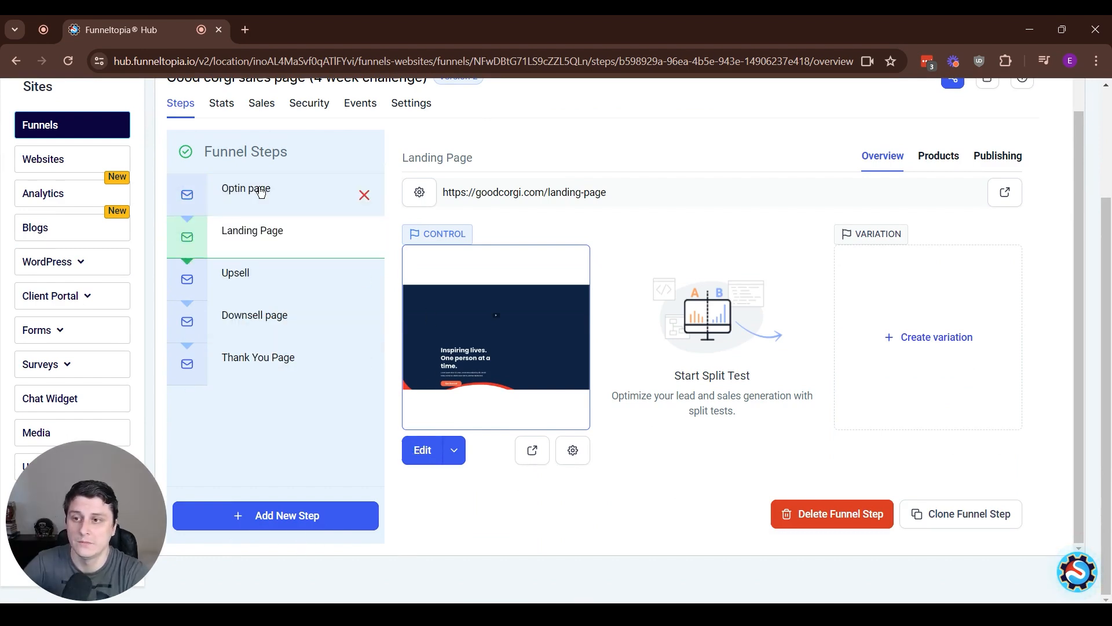
# Step: Open the Optin page in the page builder and switch to the Sales page
pyautogui.click(260, 191)
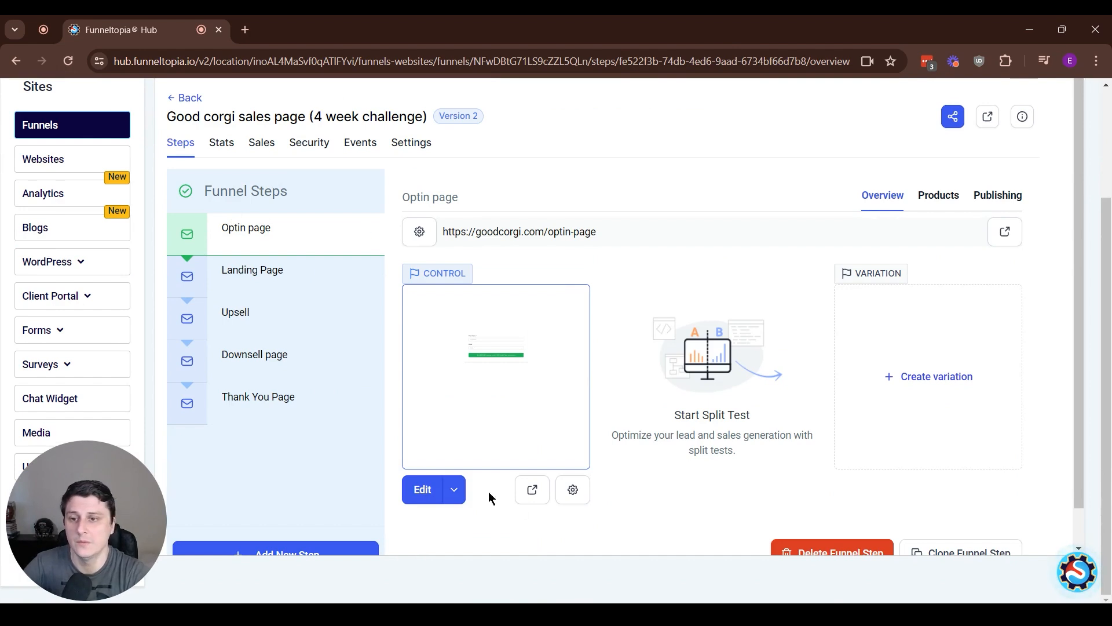
pyautogui.click(426, 490)
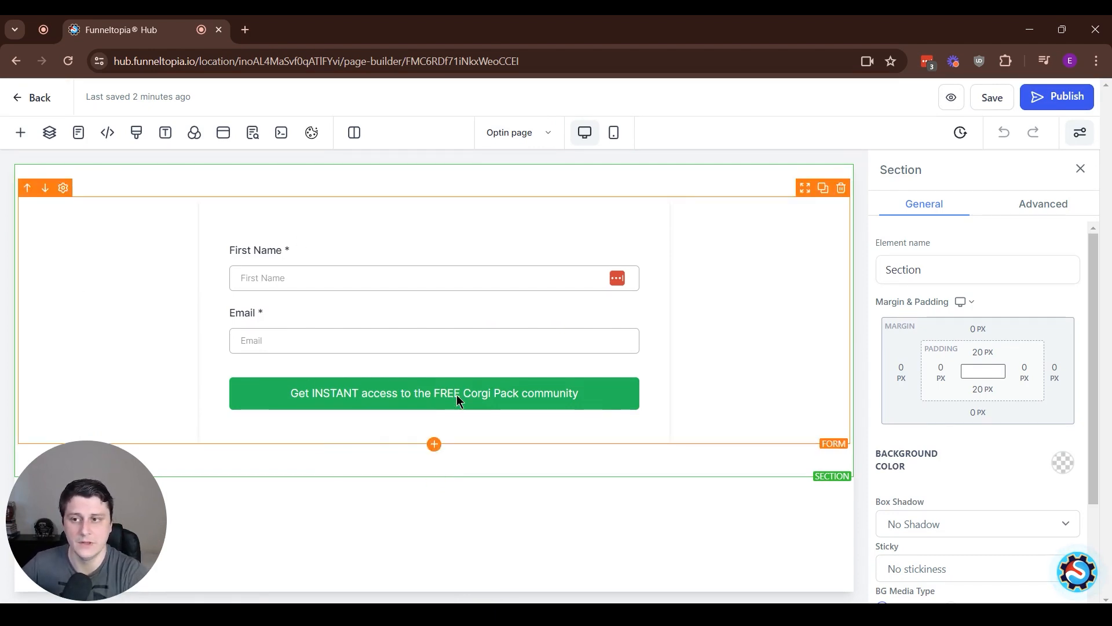
pyautogui.click(522, 144)
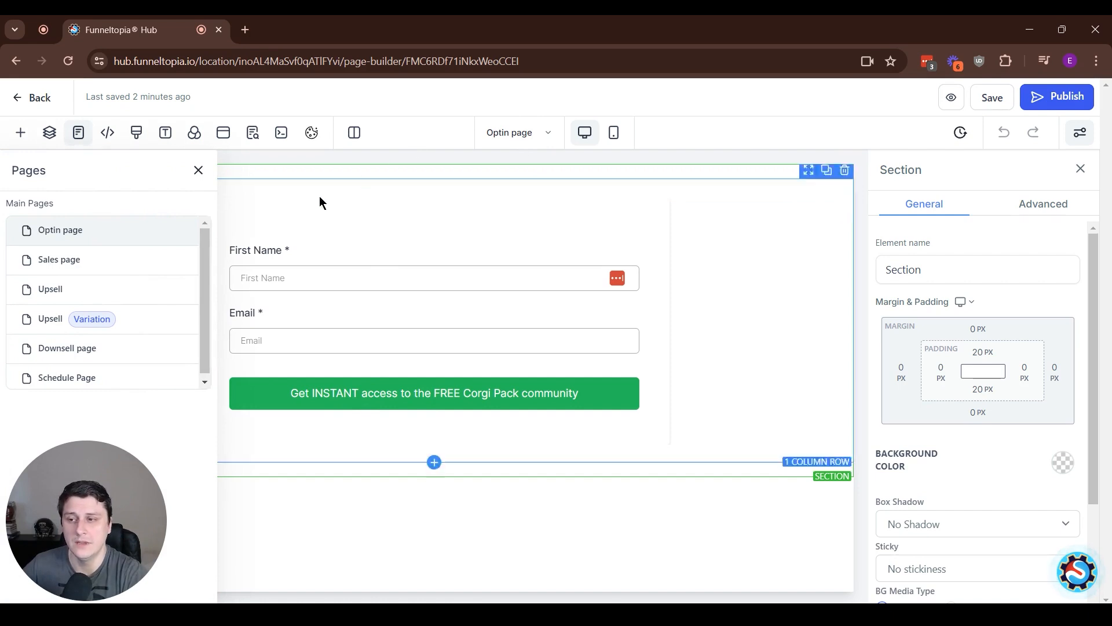
pyautogui.click(65, 271)
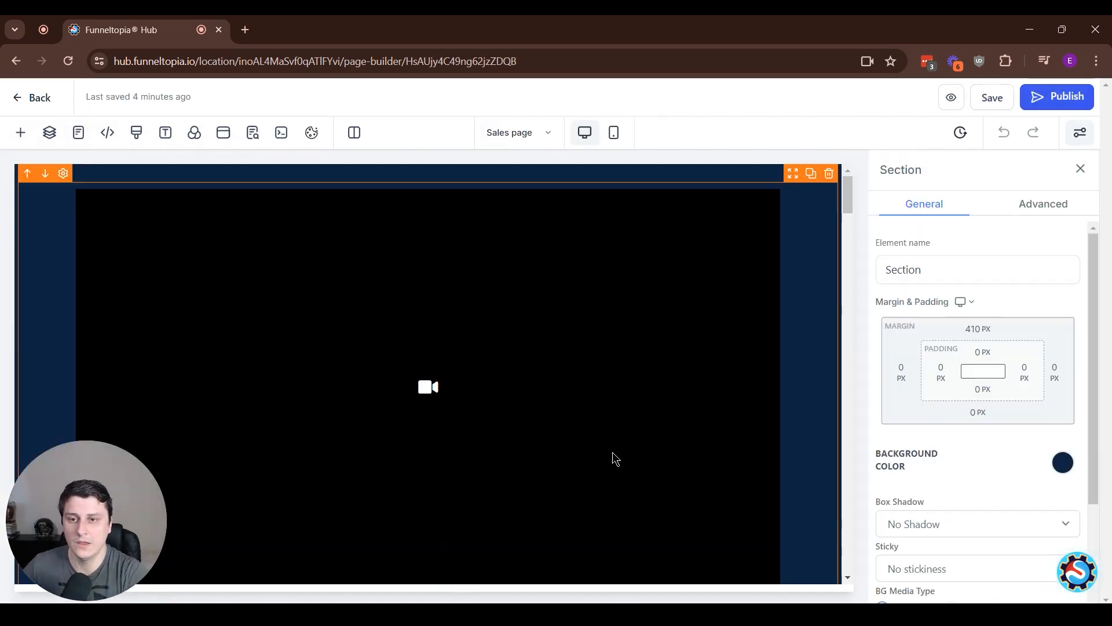
pyautogui.click(20, 133)
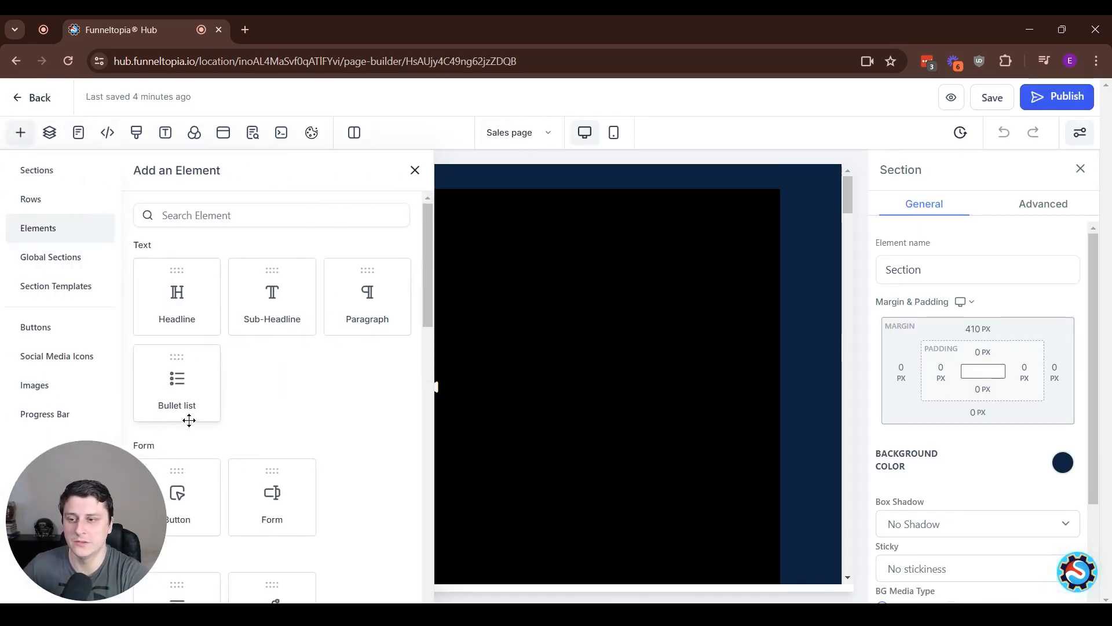
pyautogui.scroll(-3, 282, 431)
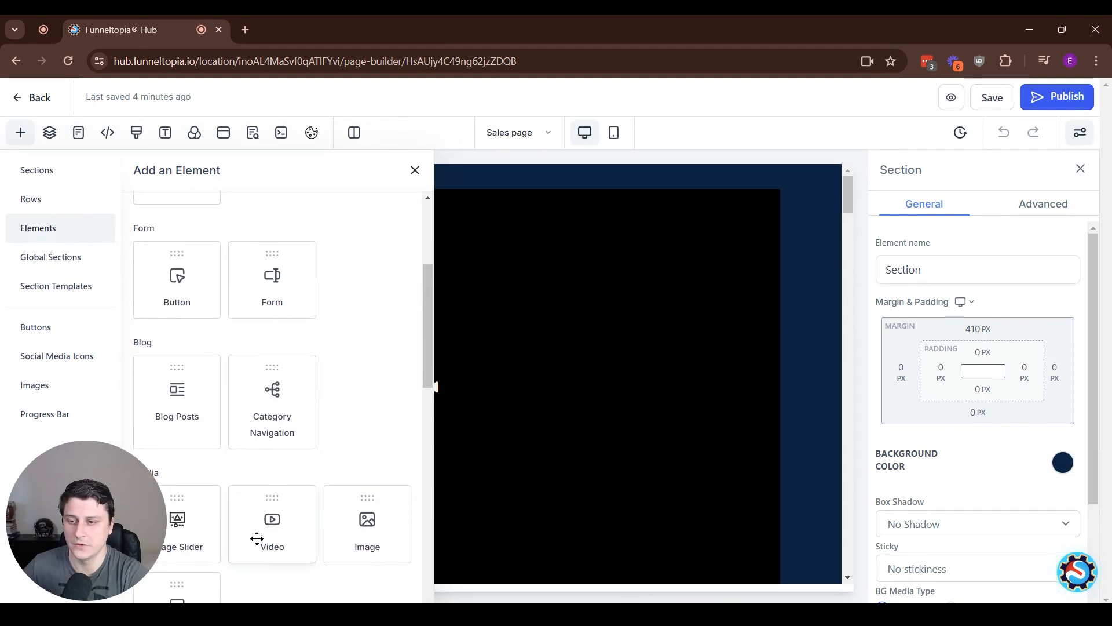
pyautogui.click(415, 170)
pyautogui.scroll(-3, 990, 471)
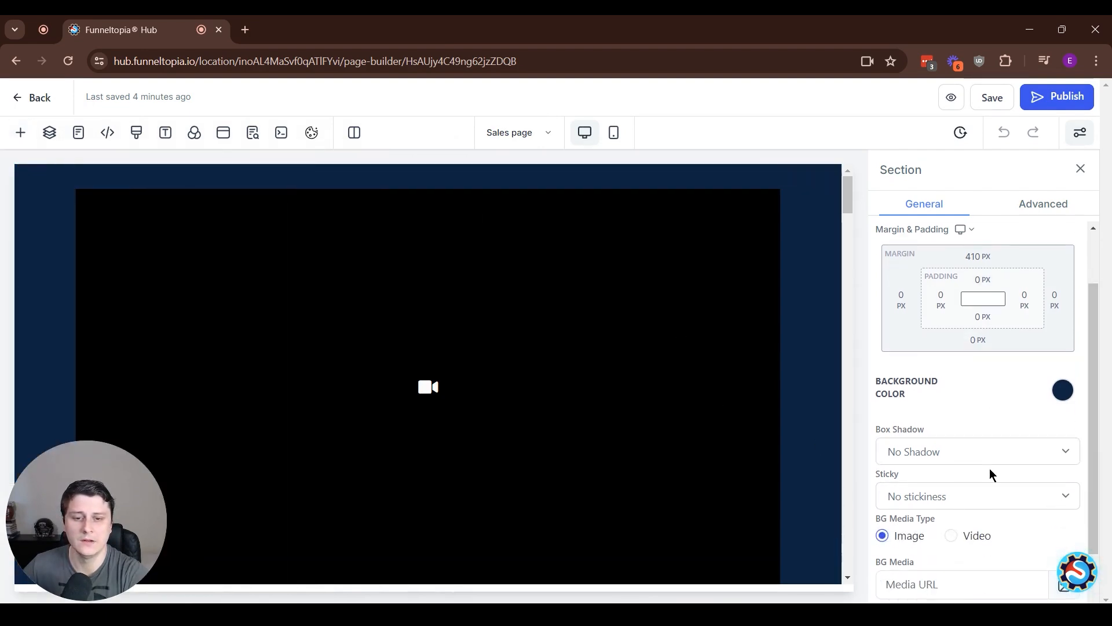
# Step: Select the video on the Sales page and examine its video type and video file settings
pyautogui.click(566, 430)
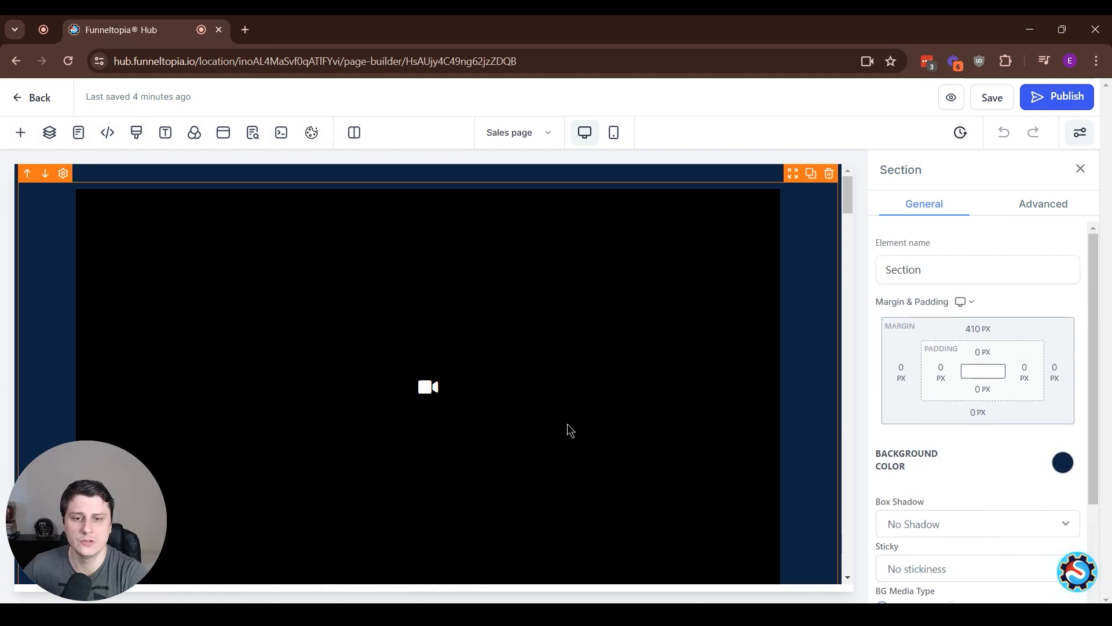
pyautogui.scroll(-5, 970, 450)
pyautogui.click(902, 273)
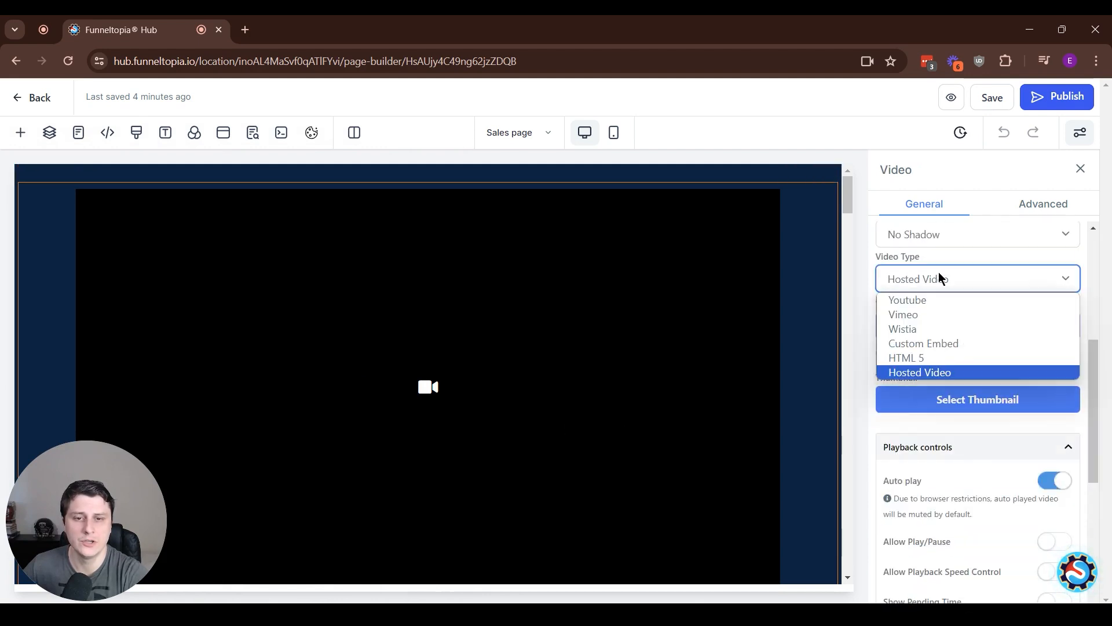
pyautogui.click(859, 373)
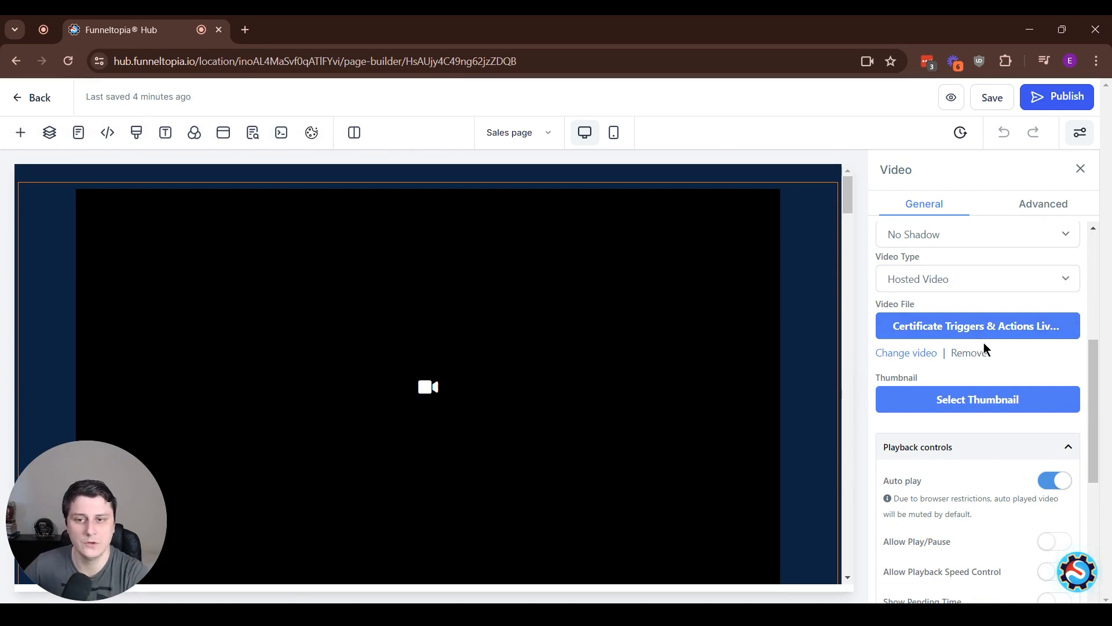
pyautogui.scroll(-3, 791, 367)
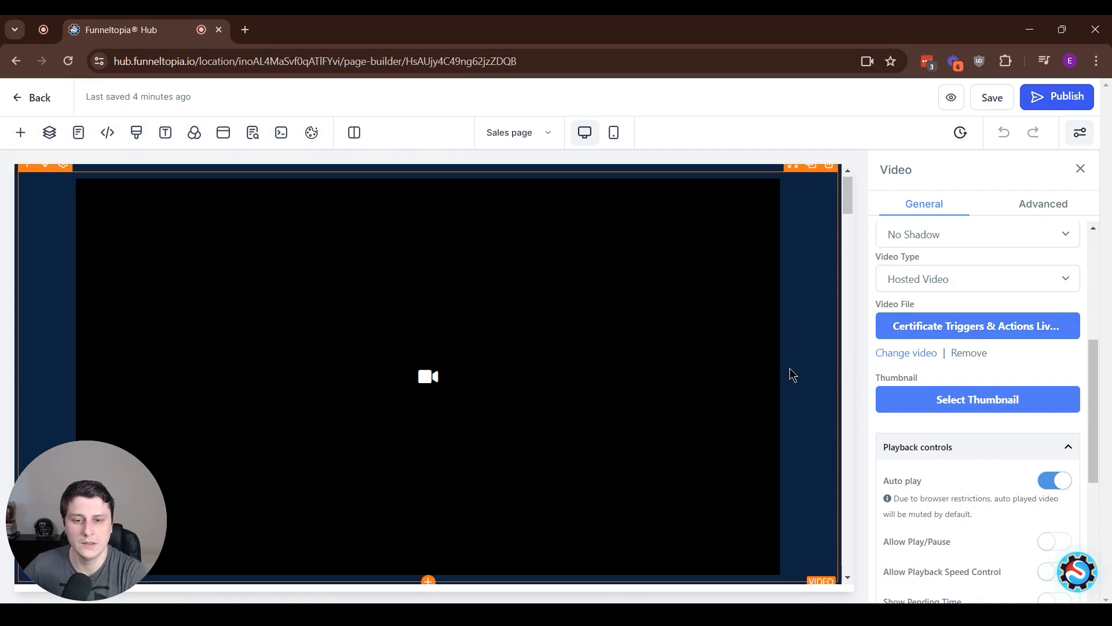
pyautogui.scroll(-3, 961, 392)
pyautogui.scroll(3, 962, 392)
pyautogui.scroll(3, 767, 394)
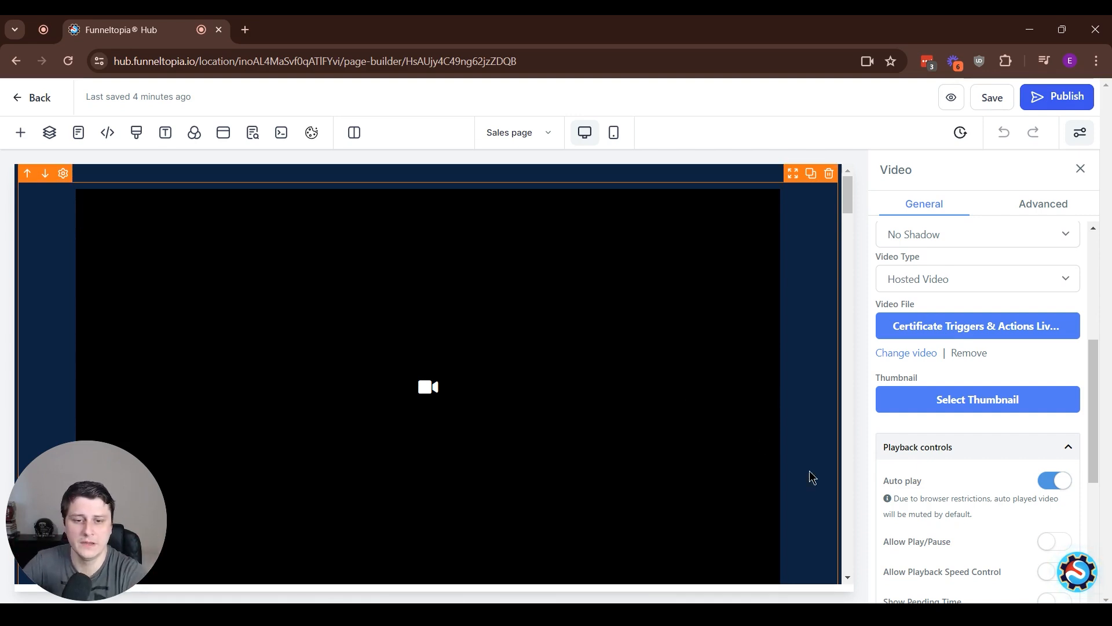
# Step: Disable Show Progress Bar in the video's playback controls and publish the Sales page
pyautogui.scroll(-3, 957, 388)
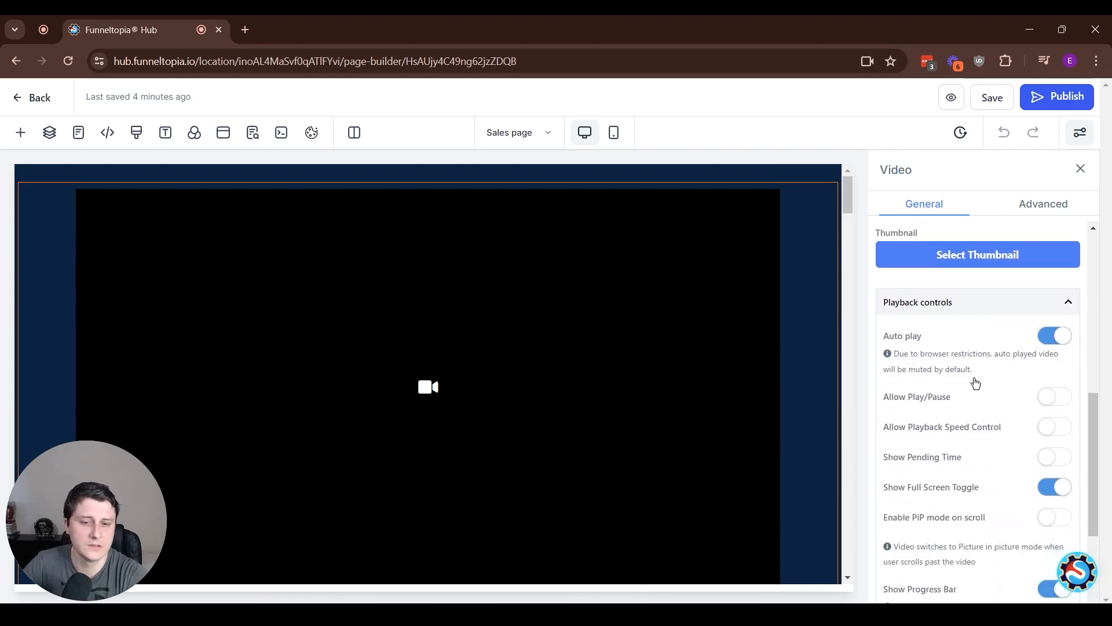
pyautogui.scroll(-3, 975, 382)
pyautogui.scroll(-1, 985, 394)
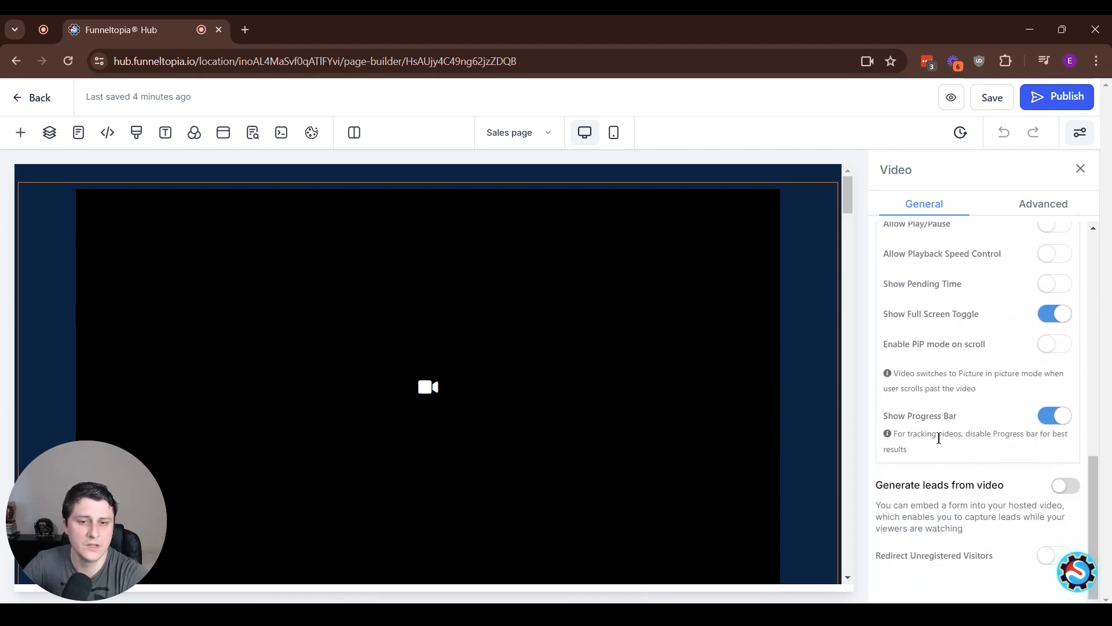
pyautogui.moveTo(906, 416); pyautogui.dragTo(962, 423)
pyautogui.click(1044, 422)
pyautogui.click(1043, 422)
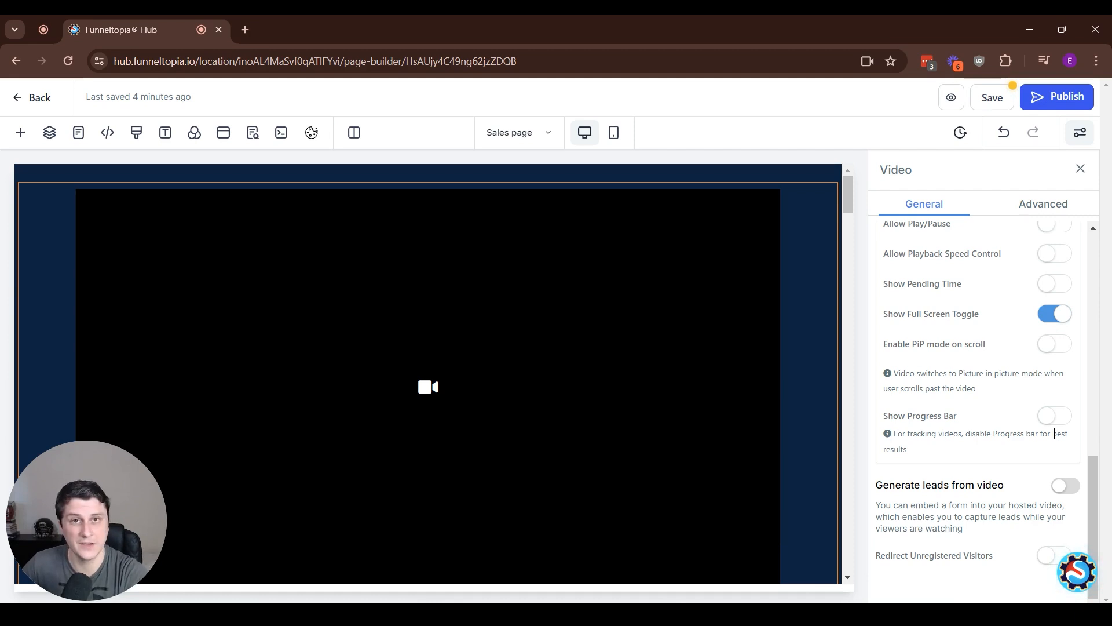
pyautogui.click(1038, 98)
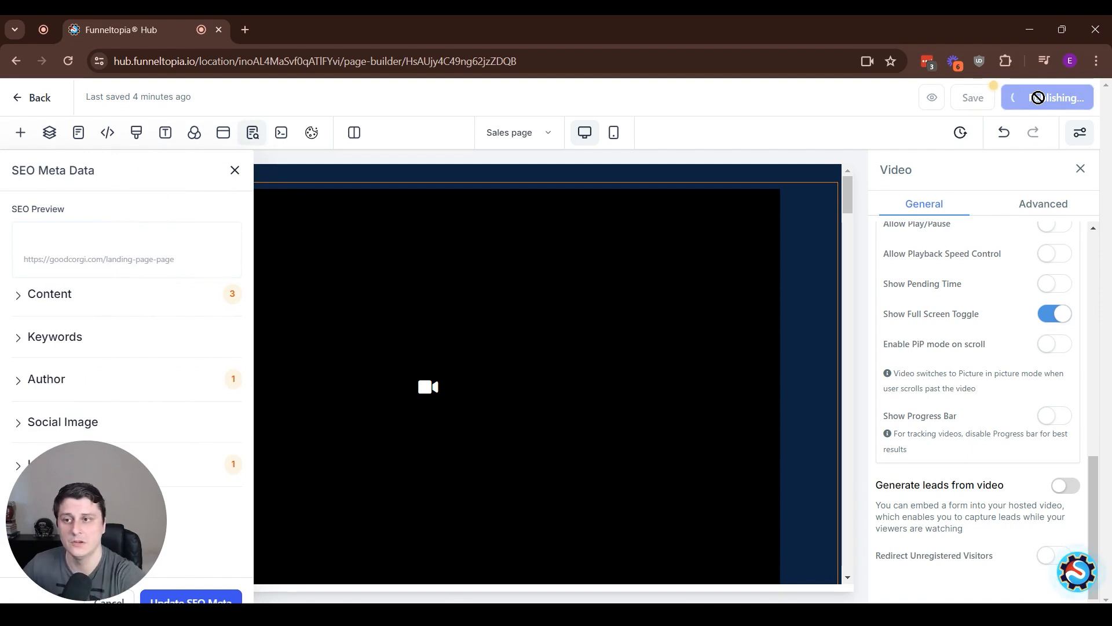
# Step: Leave the page builder and create a new blank workflow in the Workflows section
pyautogui.click(41, 99)
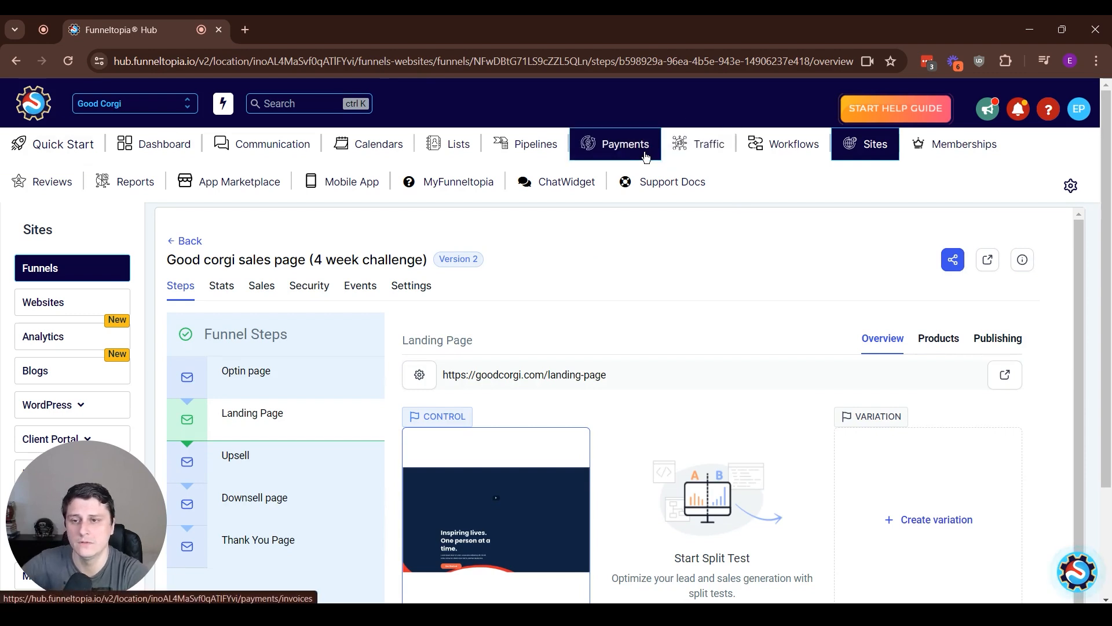
pyautogui.click(778, 159)
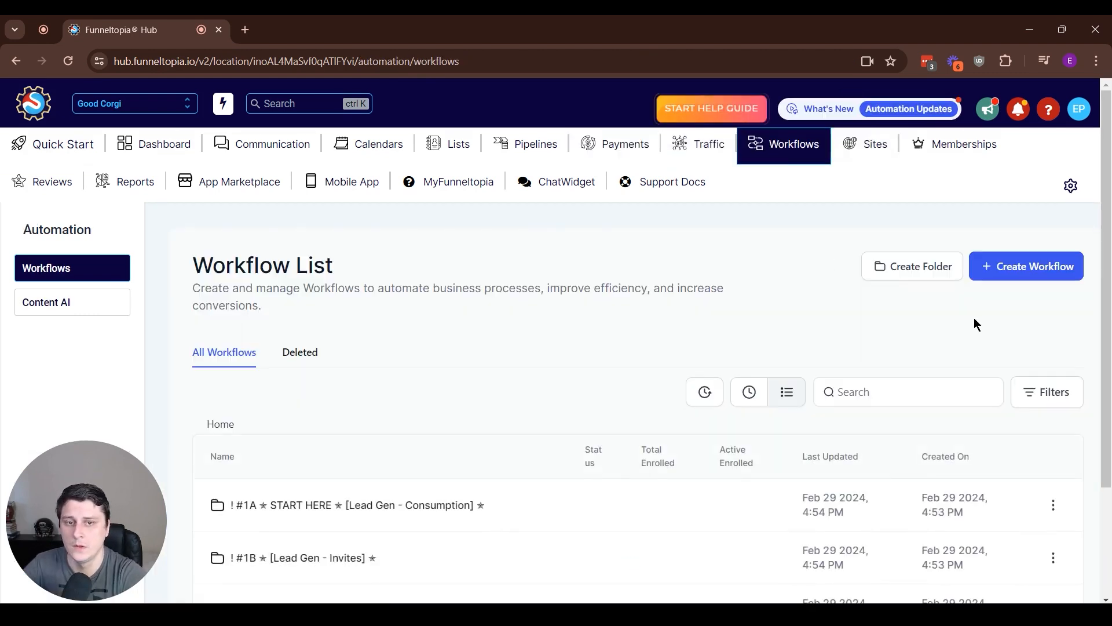
pyautogui.click(704, 399)
pyautogui.click(952, 372)
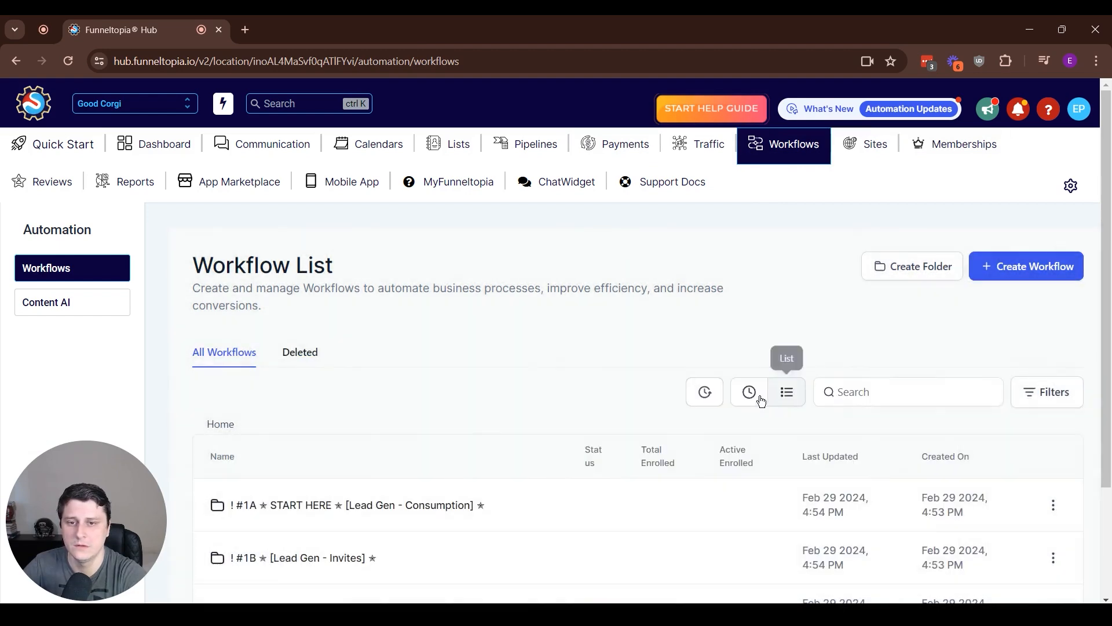
pyautogui.click(329, 505)
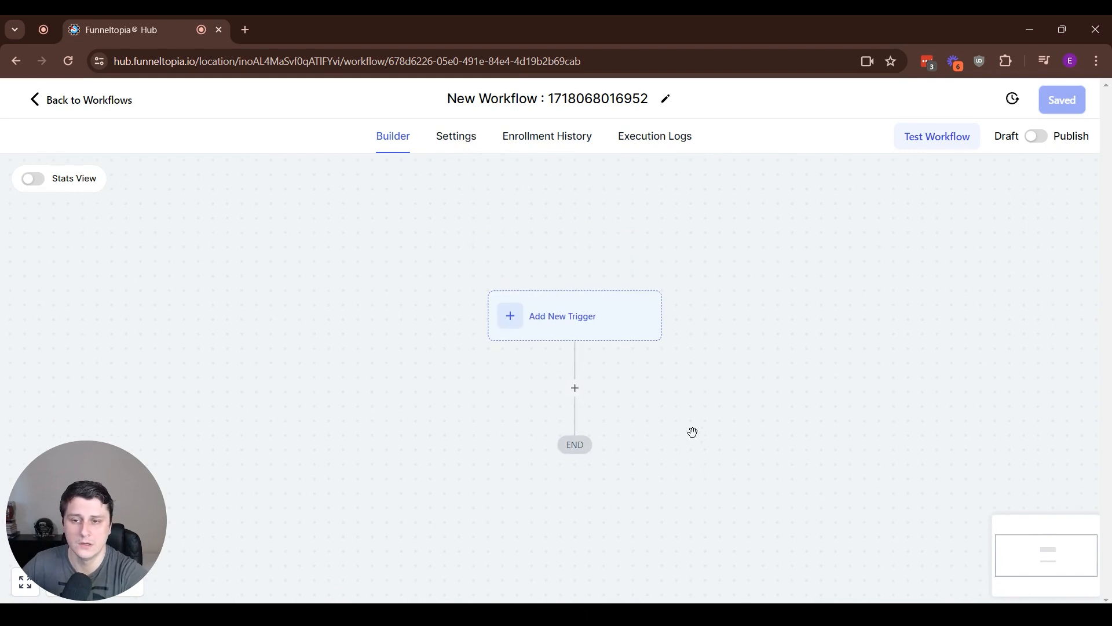
# Step: Add a Video Tracking trigger to the new workflow
pyautogui.click(558, 318)
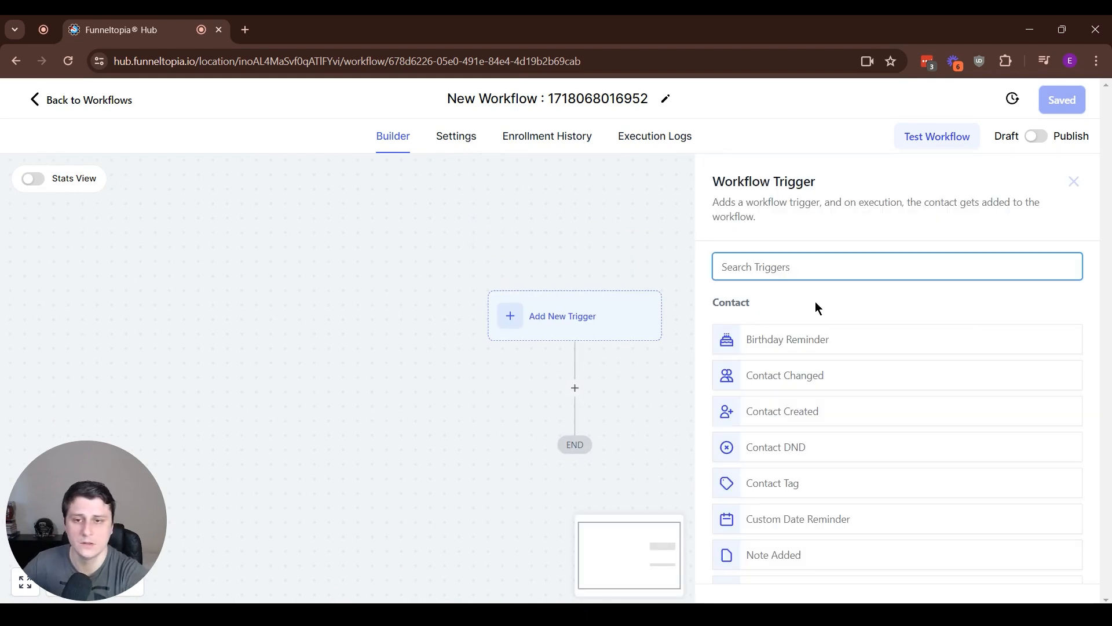
pyautogui.write('video tr')
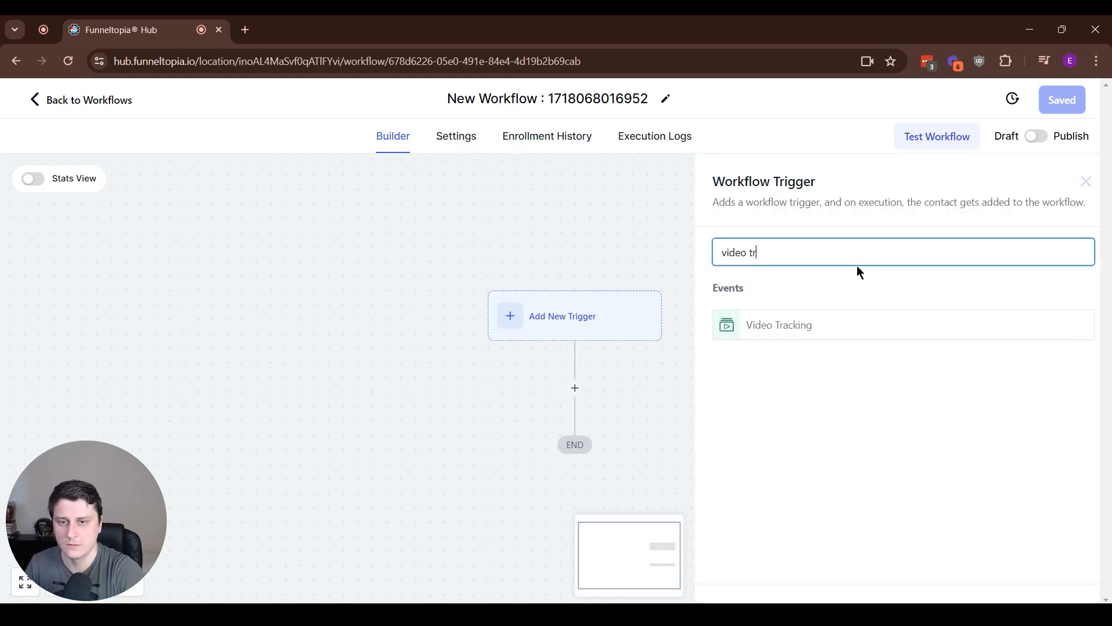
pyautogui.click(824, 327)
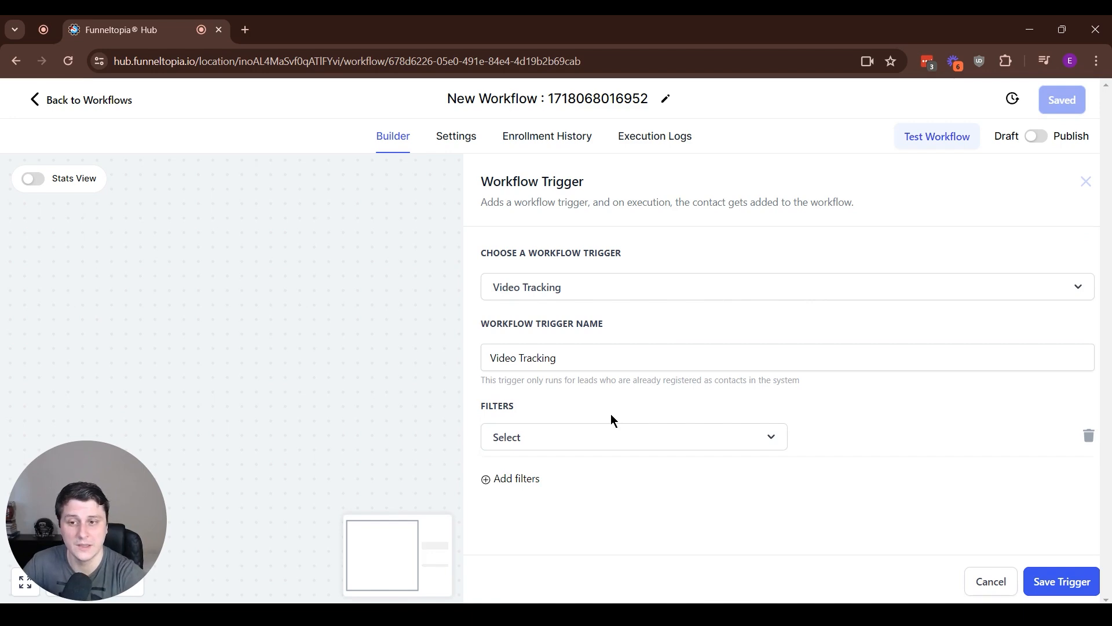
# Step: Filter the trigger to Funnel, Is any of, Good corgi sales page (4 week challenge)
pyautogui.click(595, 438)
pyautogui.click(539, 469)
pyautogui.click(858, 440)
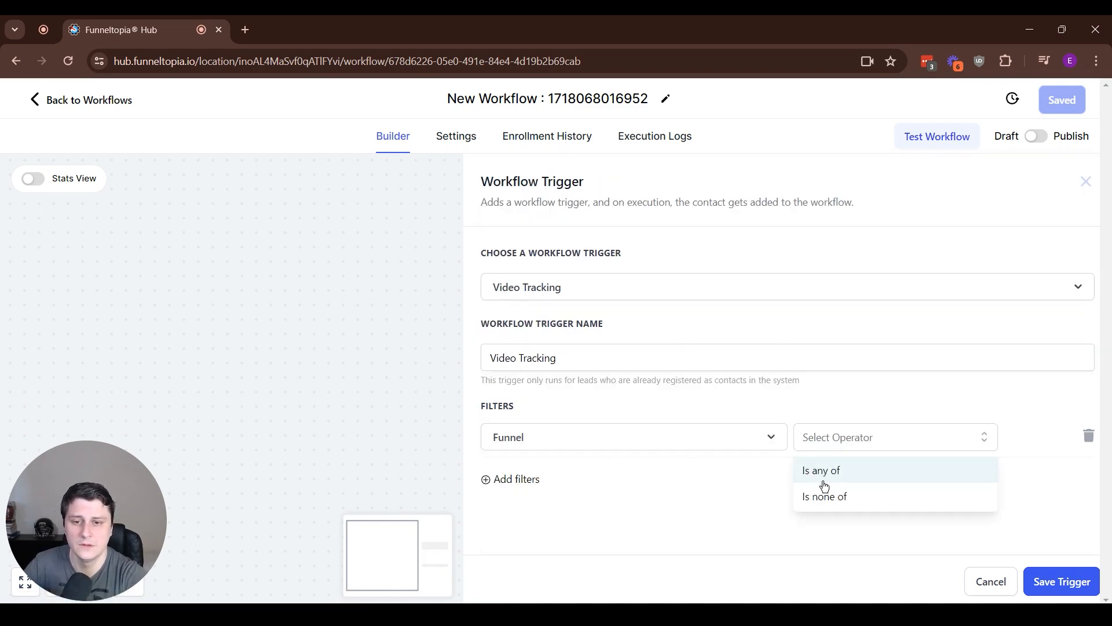
pyautogui.click(824, 479)
pyautogui.click(881, 438)
pyautogui.scroll(-2, 850, 311)
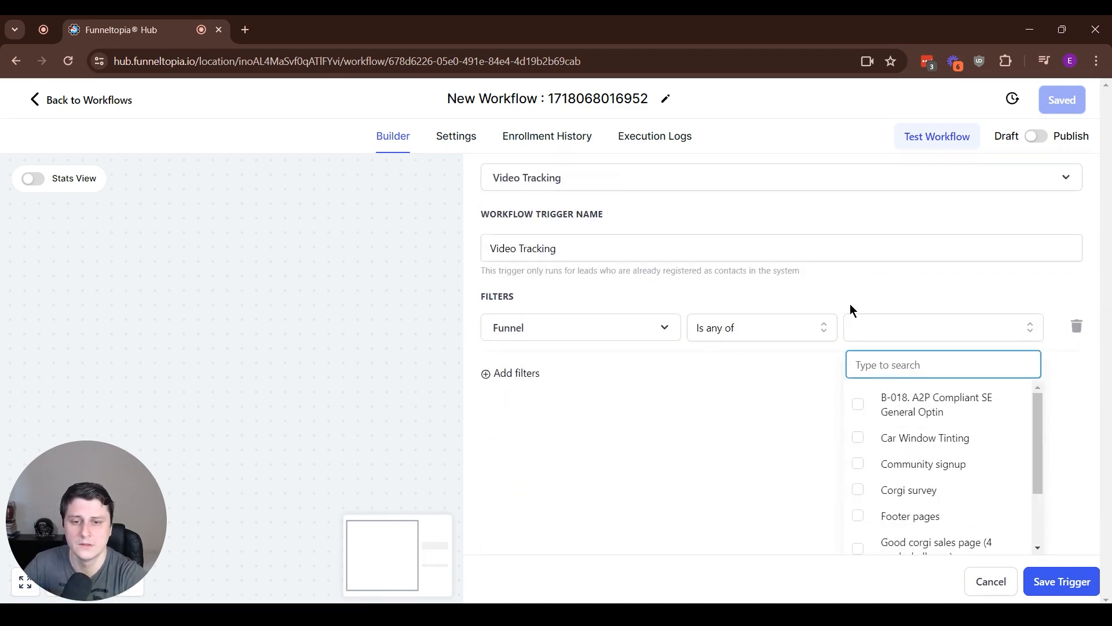
pyautogui.scroll(-1, 896, 494)
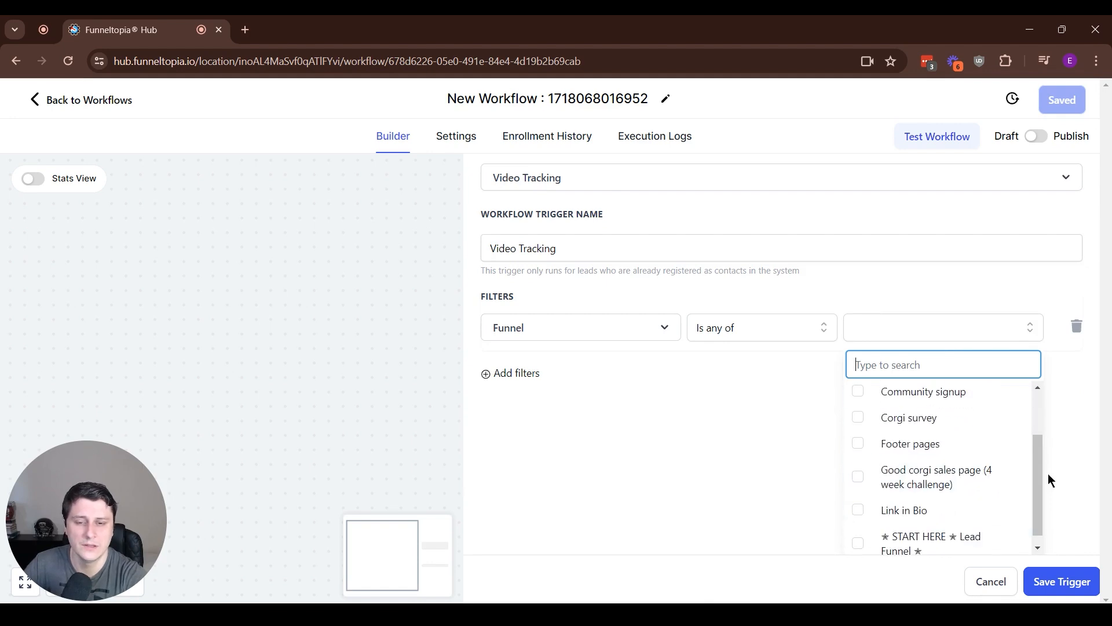
pyautogui.click(858, 476)
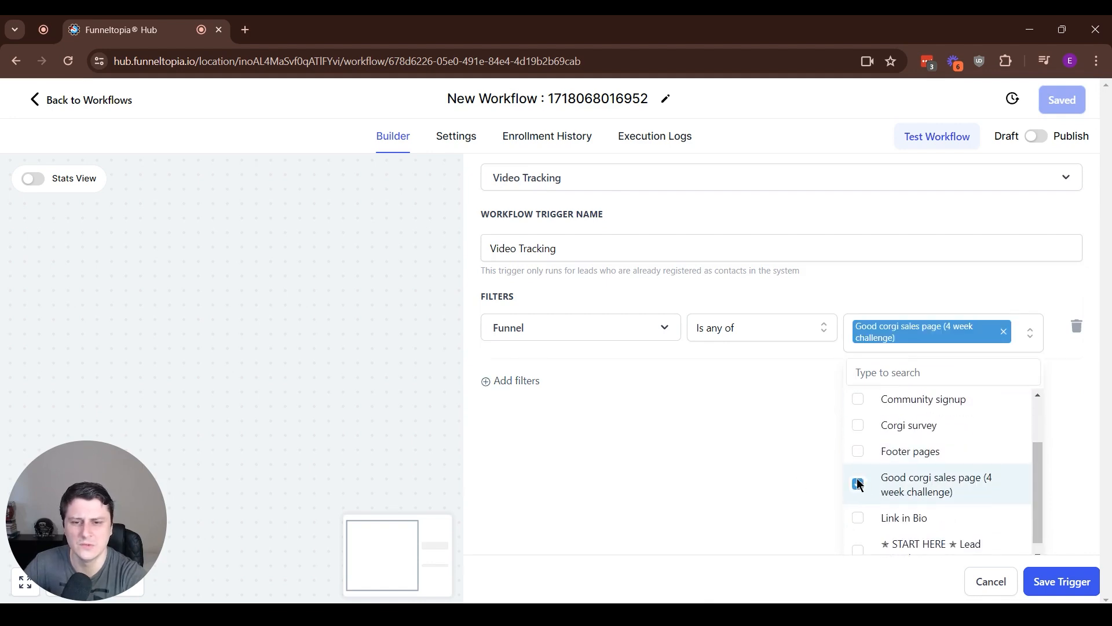
pyautogui.click(690, 484)
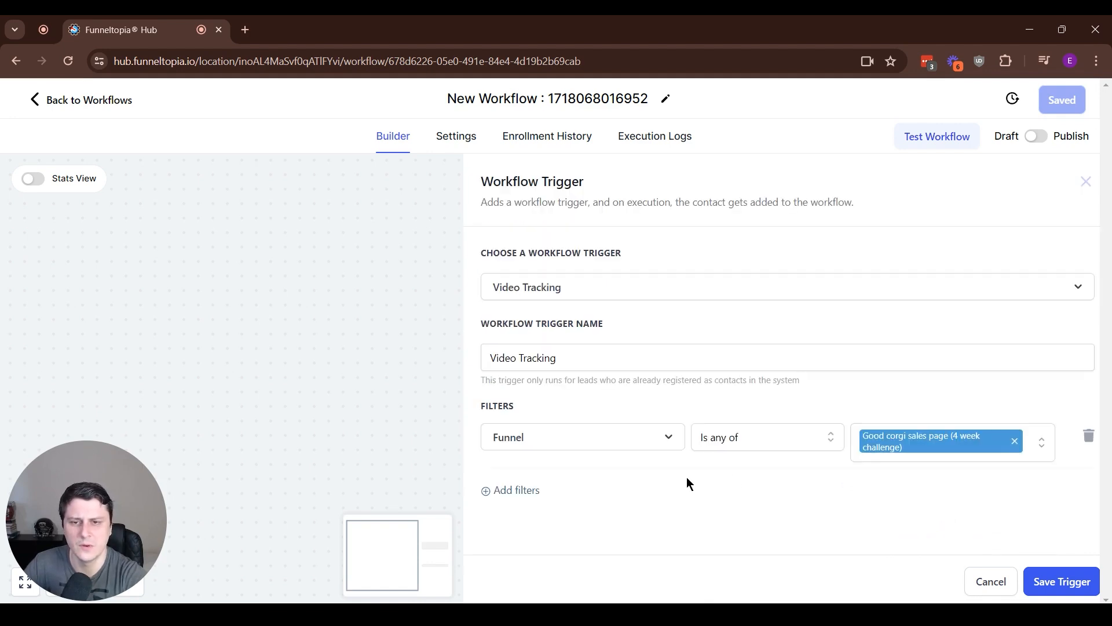
# Step: Add a second trigger filter for Video, Is any of, Certificate Triggers & Actions Live in Workflows!.mp4
pyautogui.click(503, 490)
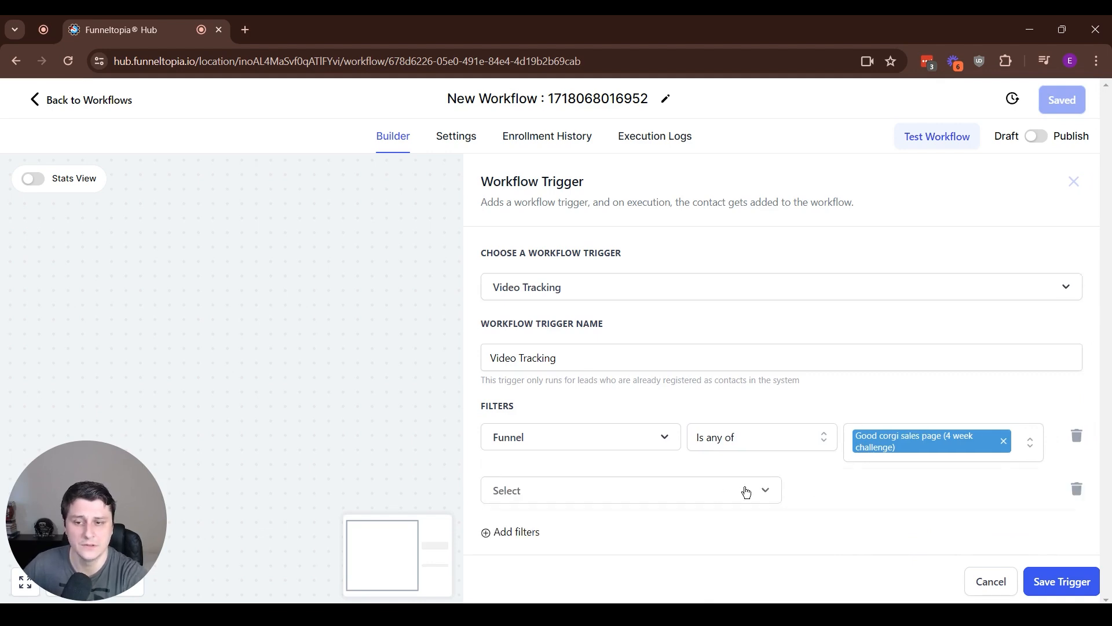
pyautogui.click(559, 491)
pyautogui.scroll(-3, 817, 413)
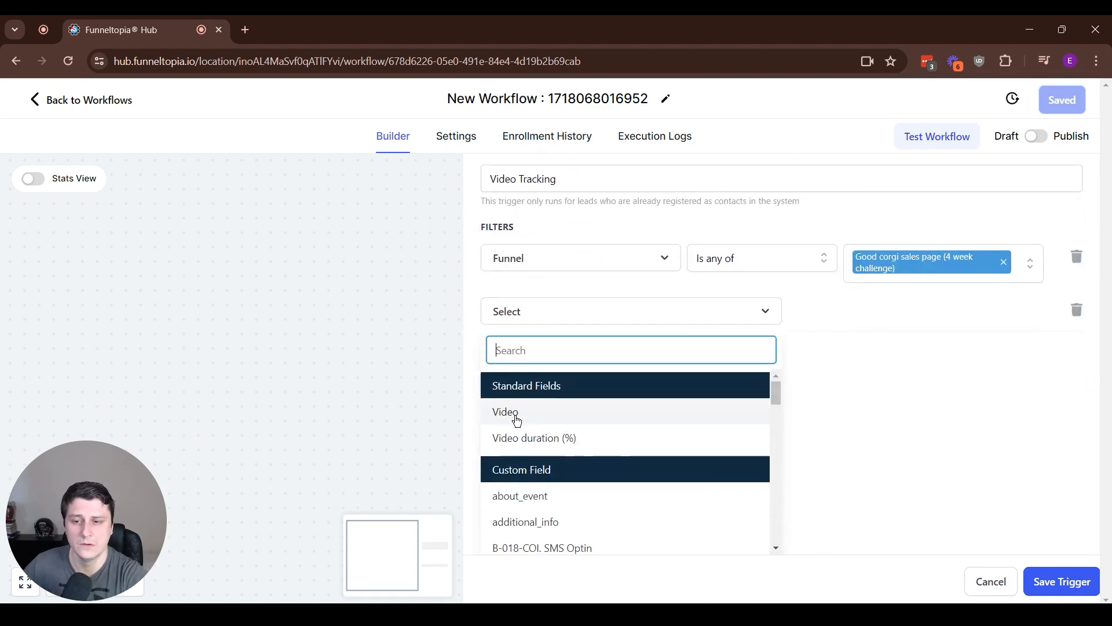
pyautogui.click(516, 417)
pyautogui.click(814, 486)
pyautogui.click(849, 516)
pyautogui.click(948, 486)
pyautogui.scroll(-1, 939, 522)
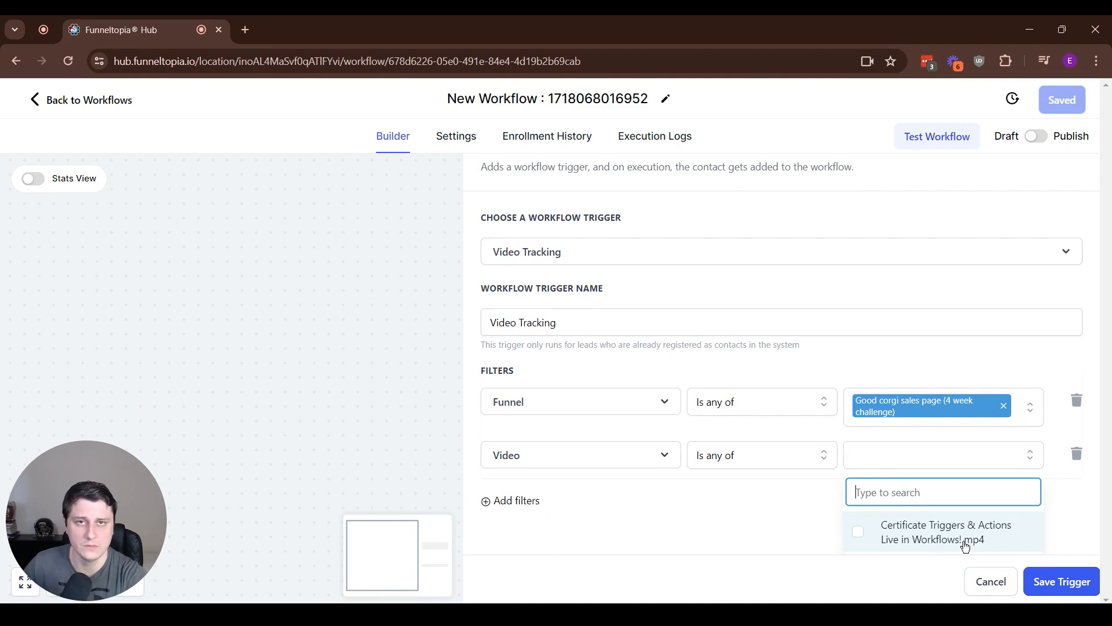
pyautogui.click(973, 540)
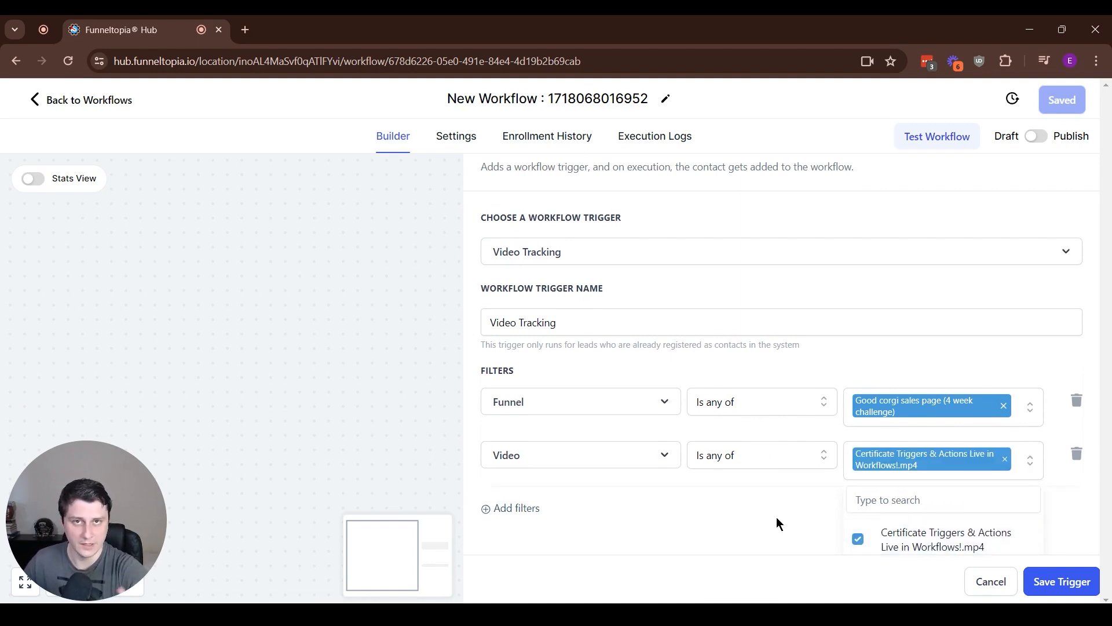
pyautogui.click(777, 524)
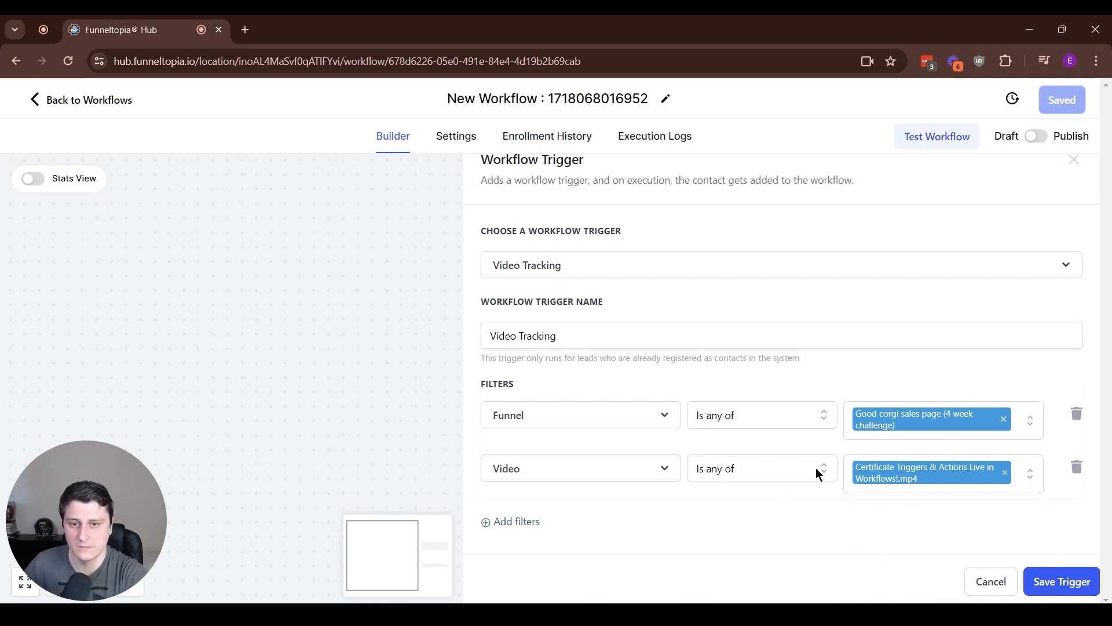
# Step: Add a Video duration (%) filter, Greater than or Equal to 25, and save the trigger
pyautogui.click(532, 523)
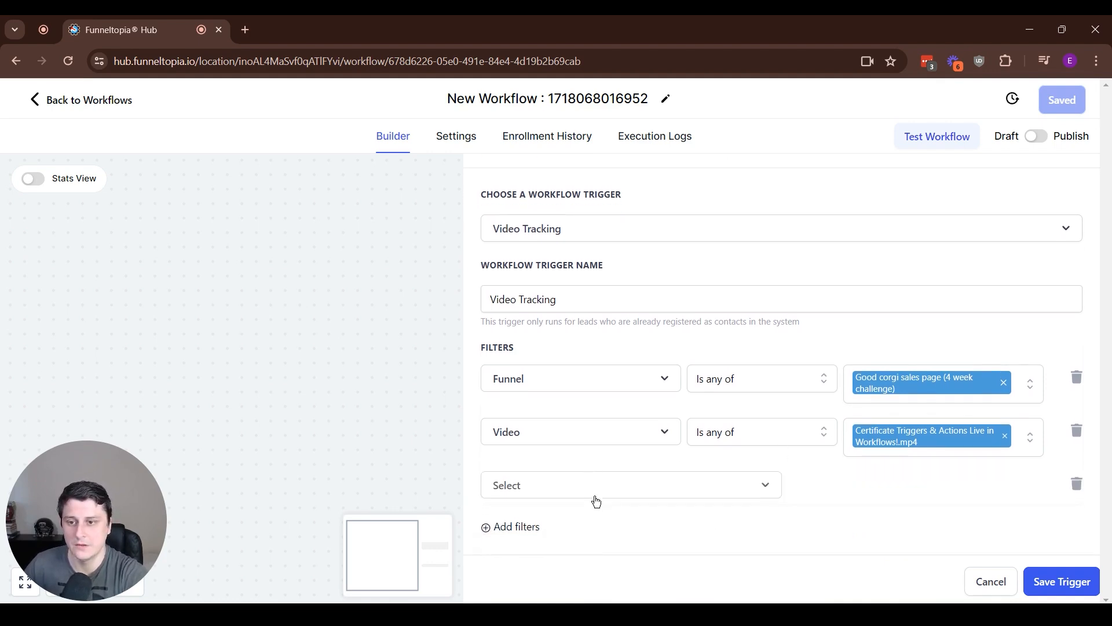
pyautogui.click(521, 489)
pyautogui.scroll(-3, 814, 434)
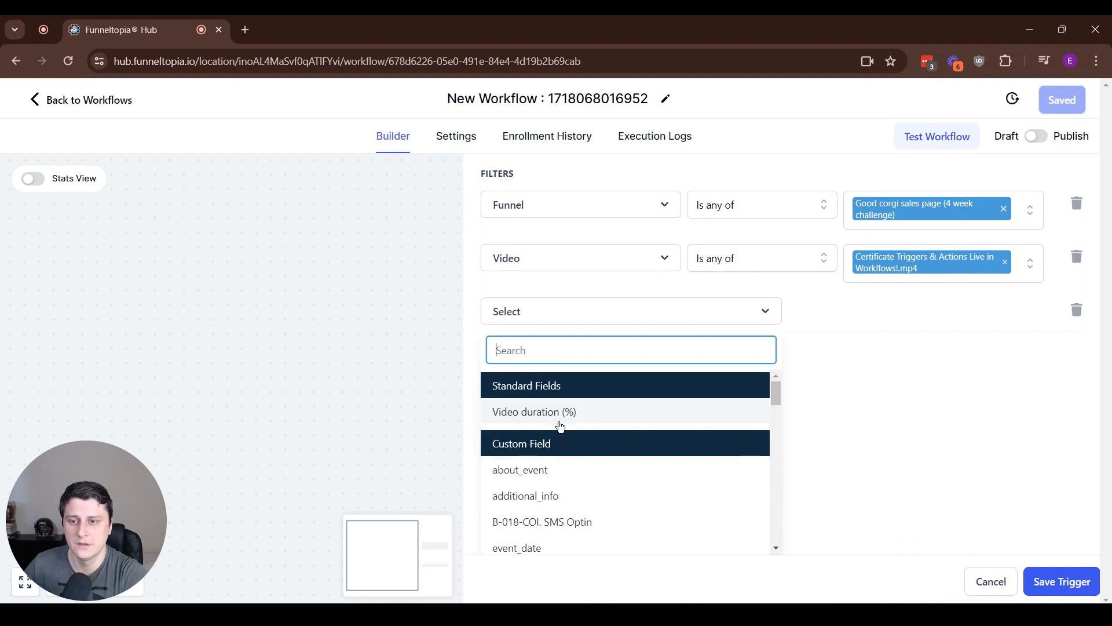
pyautogui.click(560, 416)
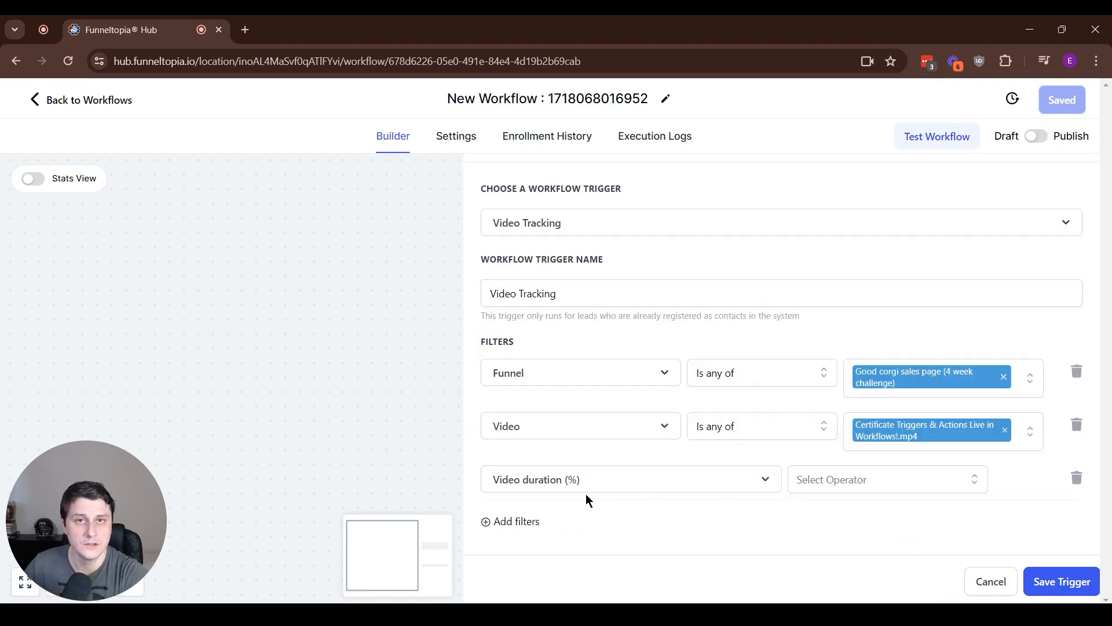
pyautogui.click(907, 490)
pyautogui.scroll(-2, 772, 436)
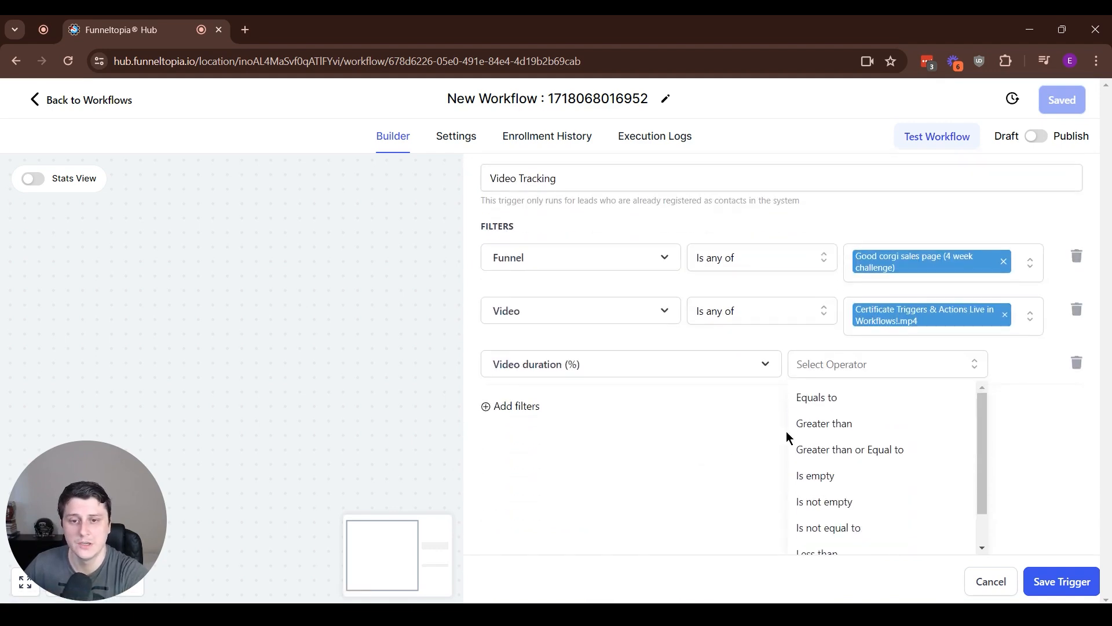
pyautogui.click(871, 454)
pyautogui.click(924, 480)
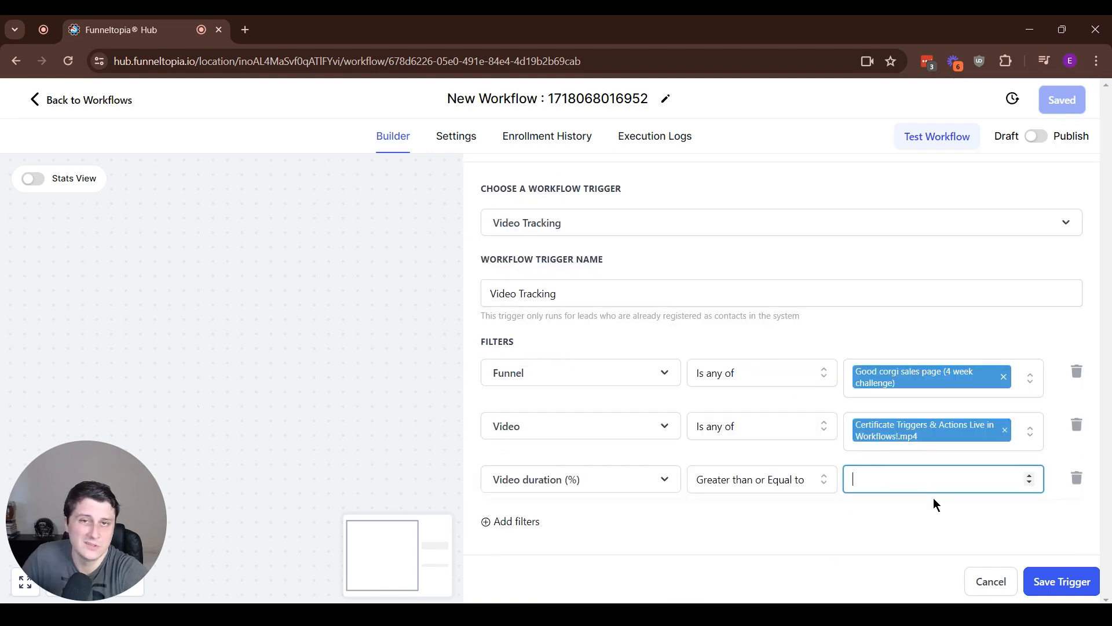
pyautogui.write('25')
pyautogui.click(973, 530)
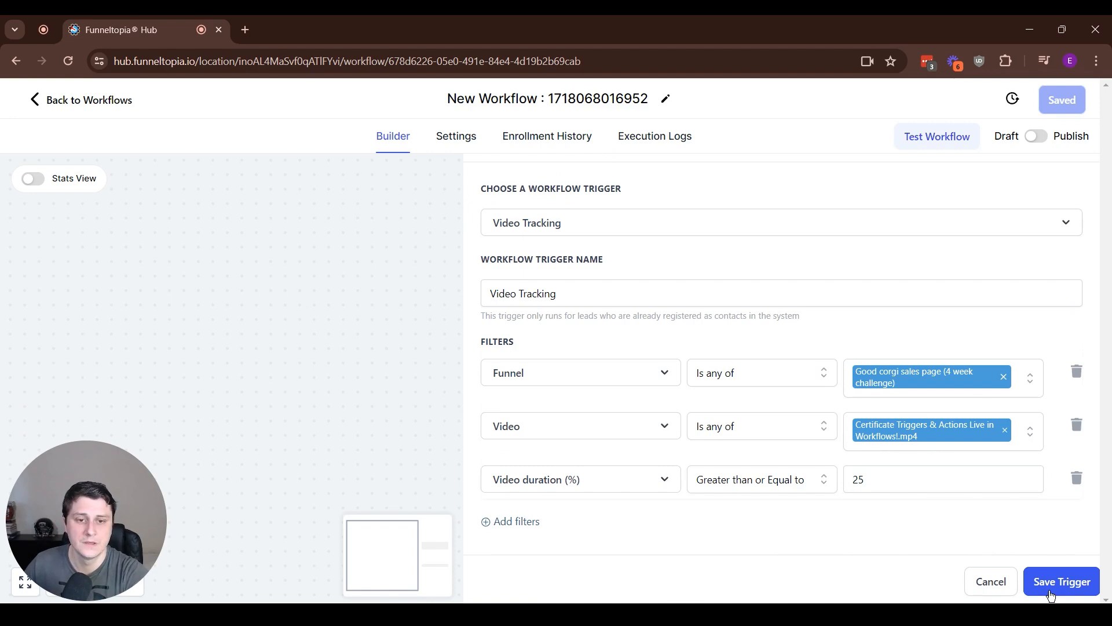
pyautogui.click(1050, 595)
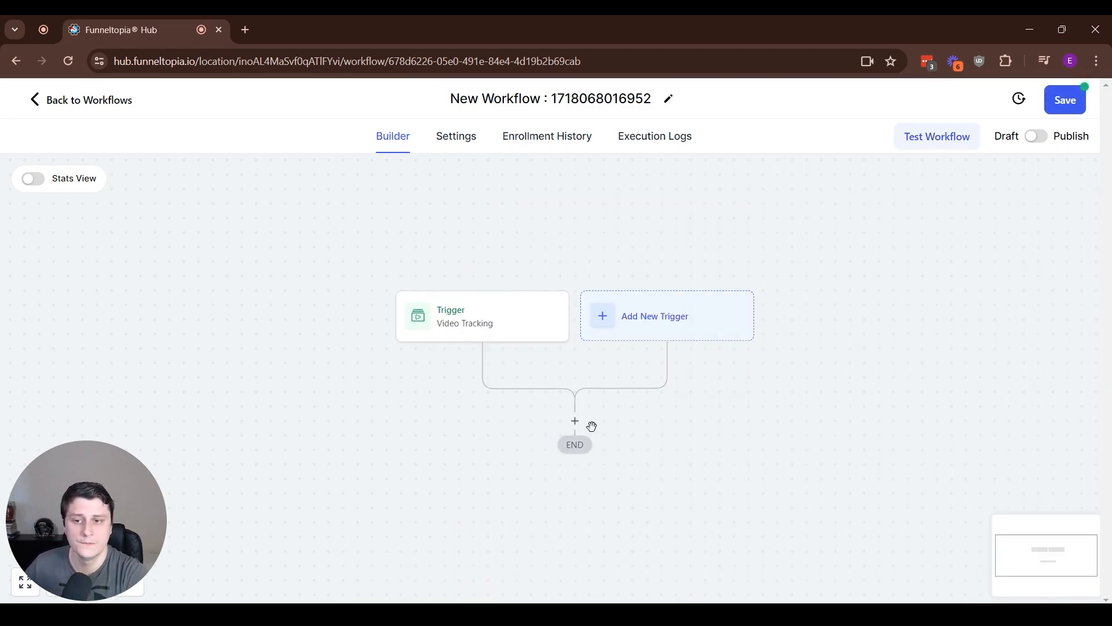
# Step: Start adding a Send Email action below the trigger and review its subject, template and message settings
pyautogui.click(574, 421)
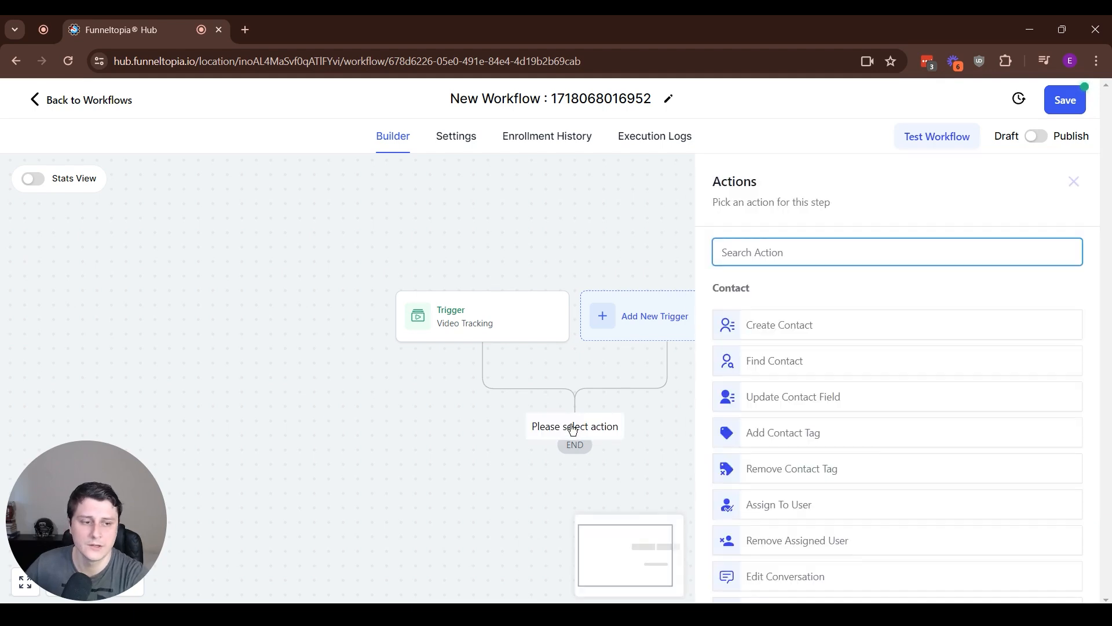
pyautogui.write('se')
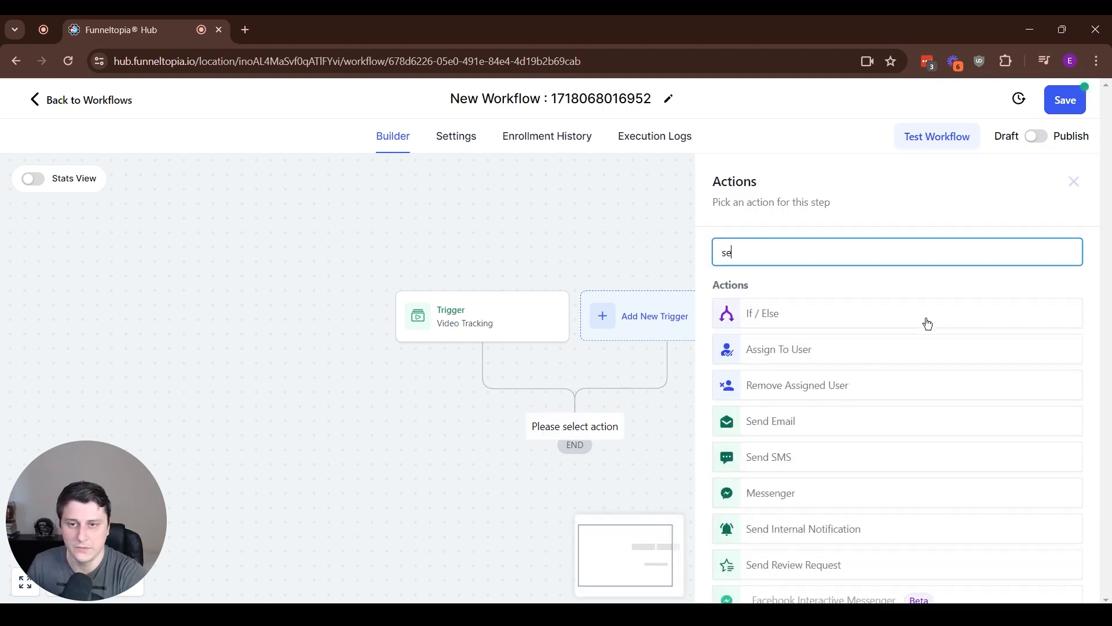
pyautogui.write('nd')
pyautogui.click(849, 314)
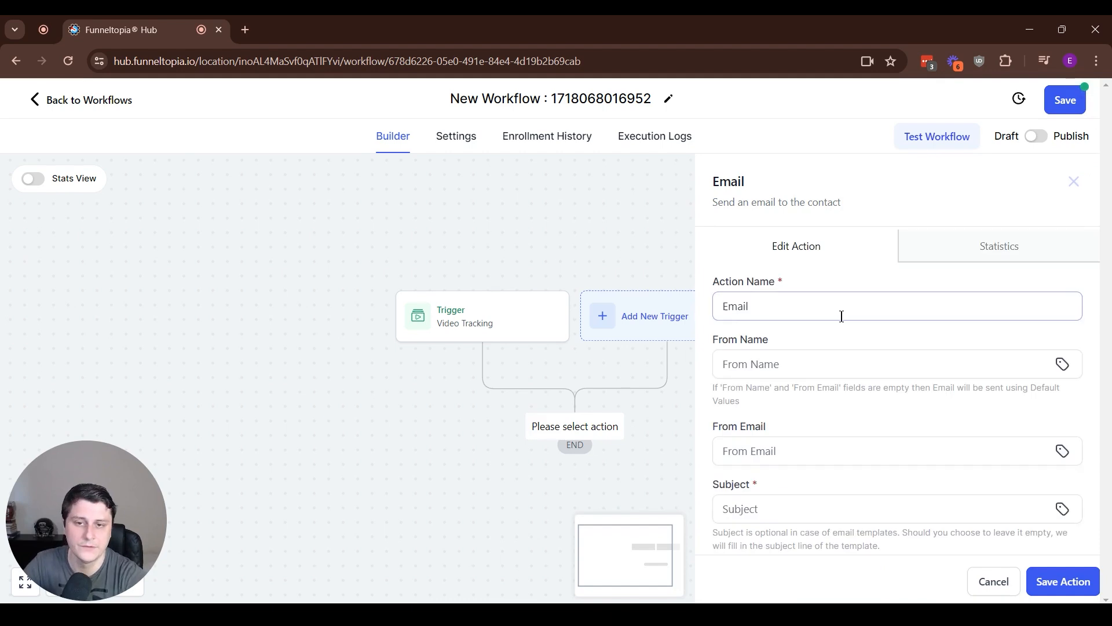
pyautogui.scroll(-5, 811, 371)
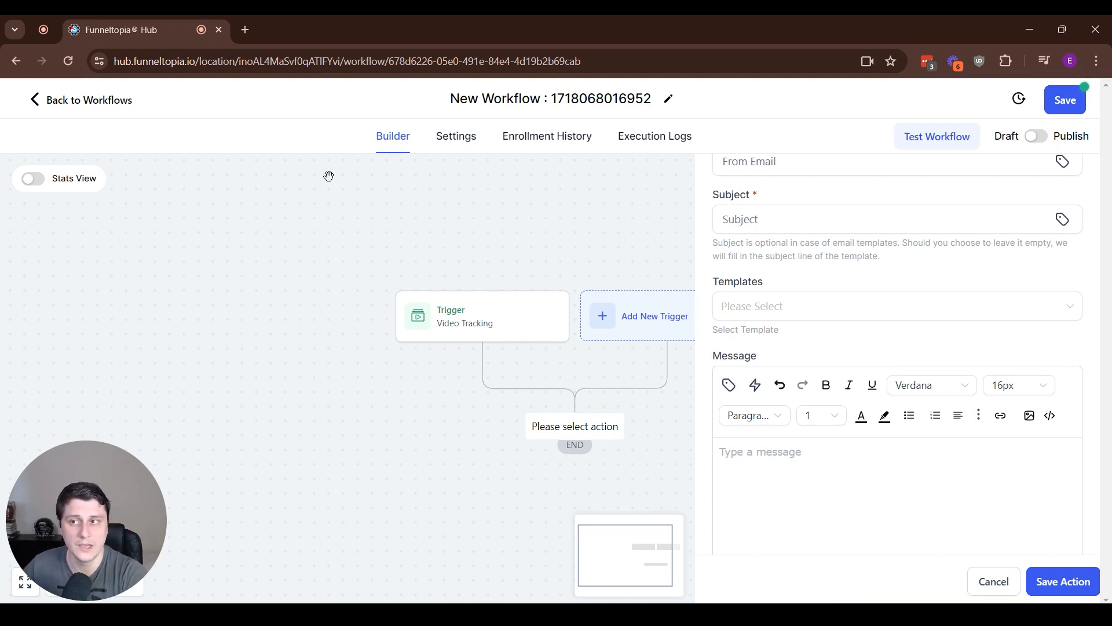
# Step: Return to the workflow list, discarding the workflow's unsaved changes
pyautogui.click(97, 113)
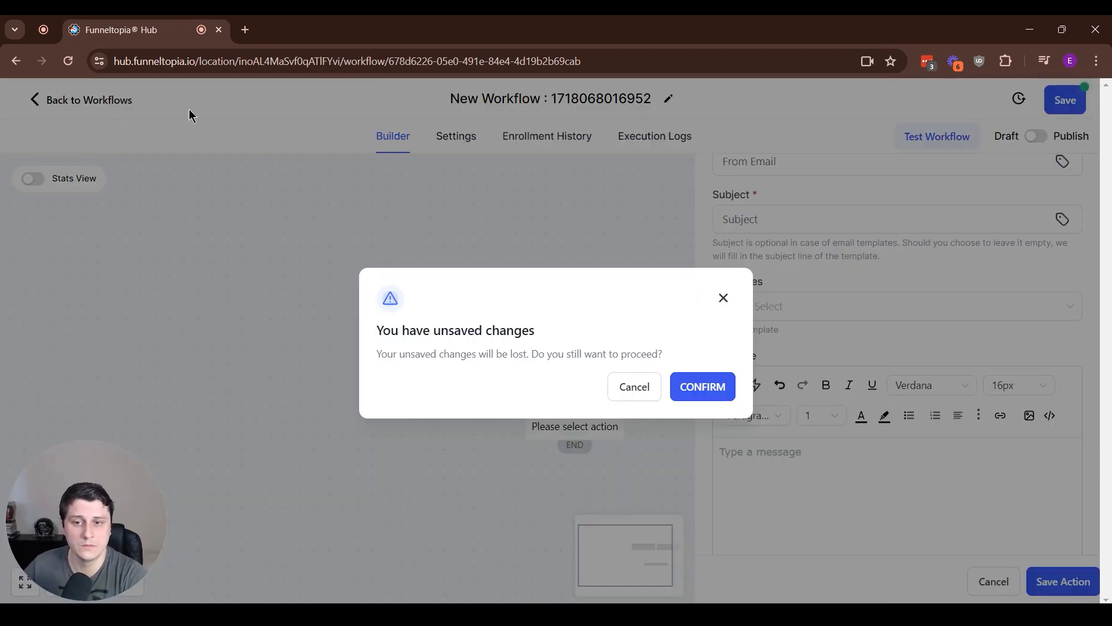
pyautogui.click(704, 392)
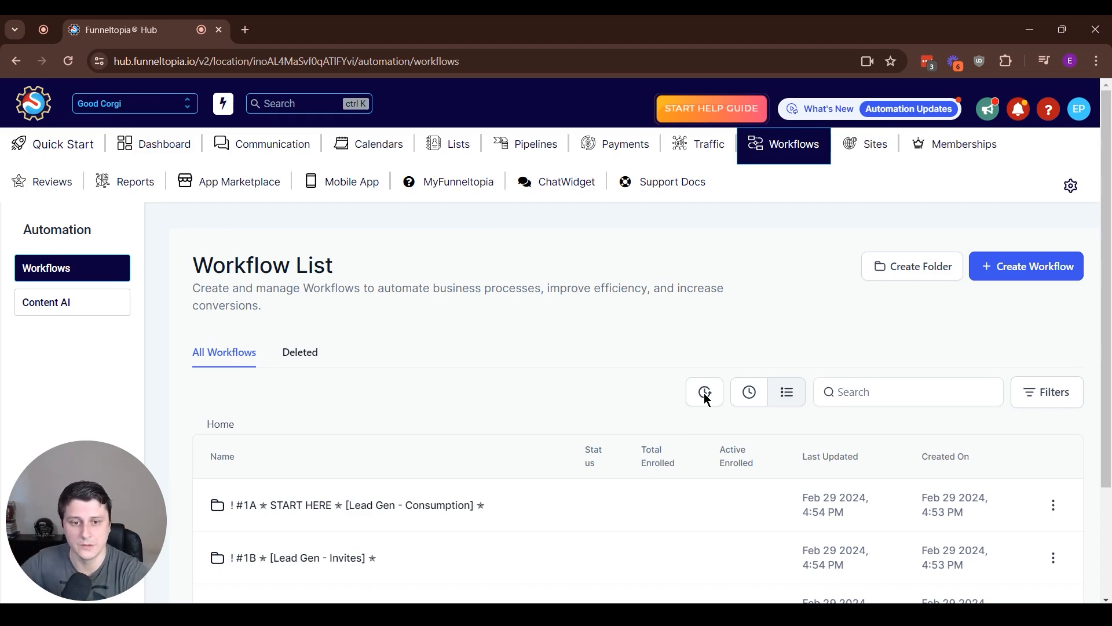
# Step: Go to the Pipelines section and open the support widget to view its help options
pyautogui.click(689, 145)
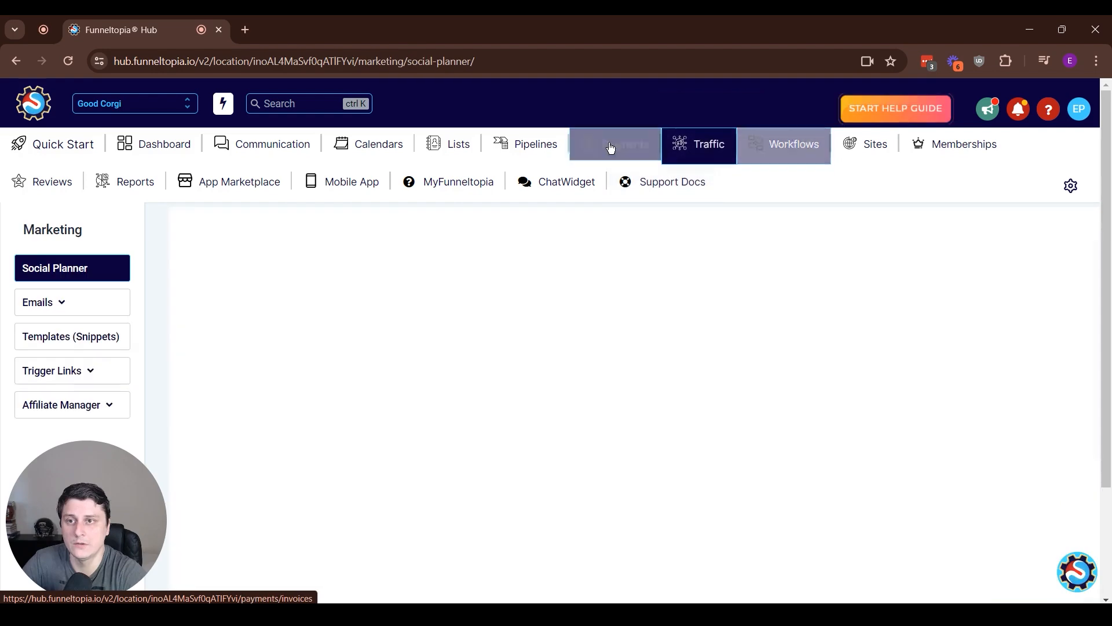
pyautogui.click(615, 144)
pyautogui.click(531, 152)
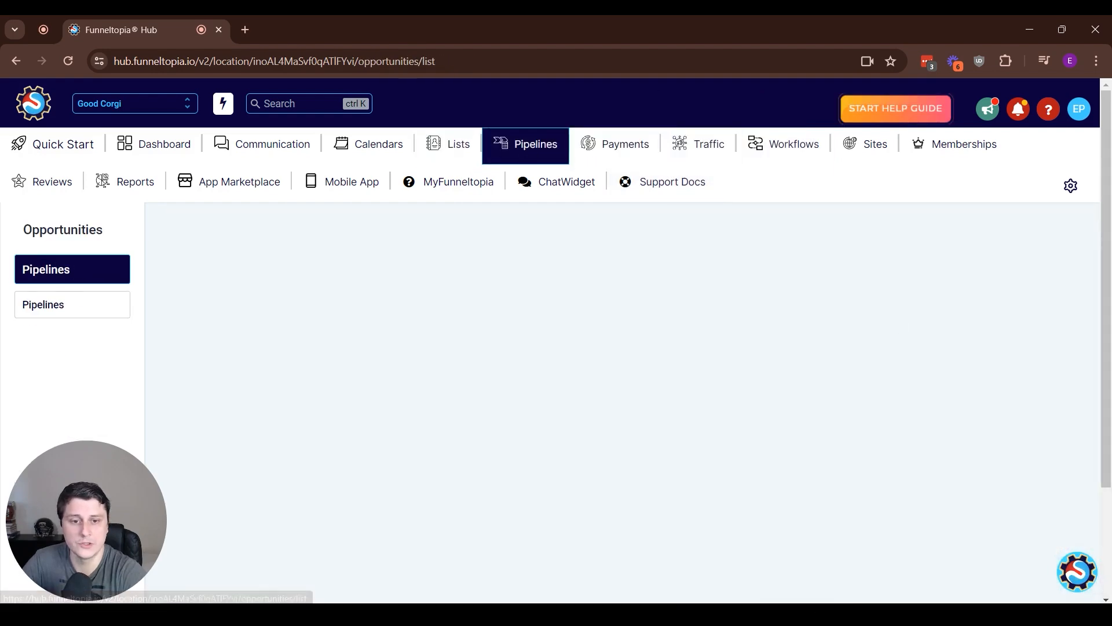
pyautogui.click(1077, 575)
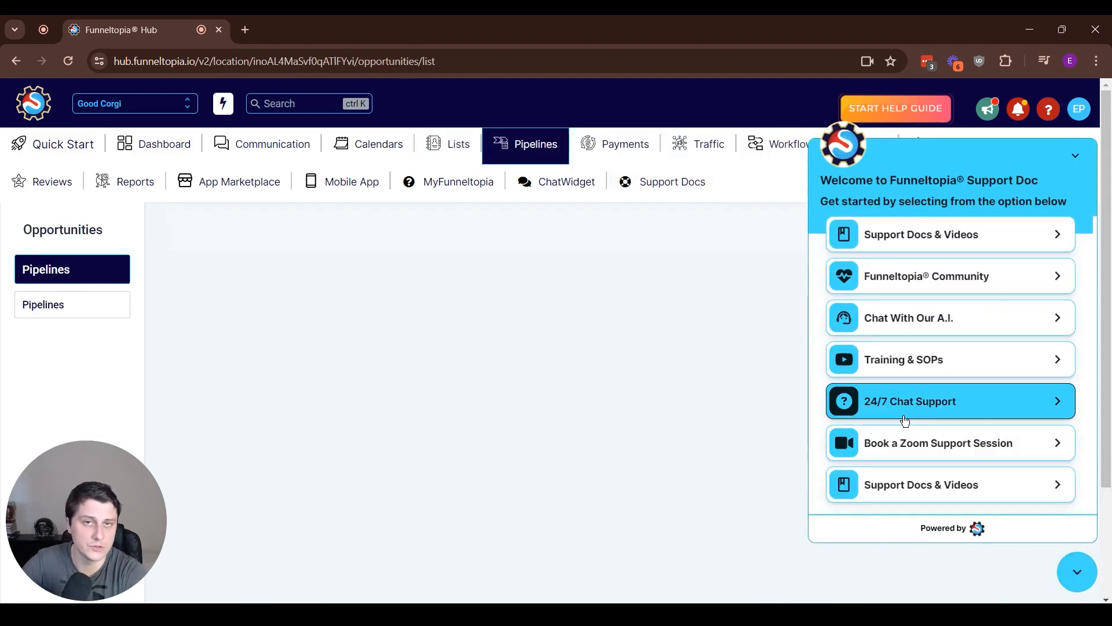